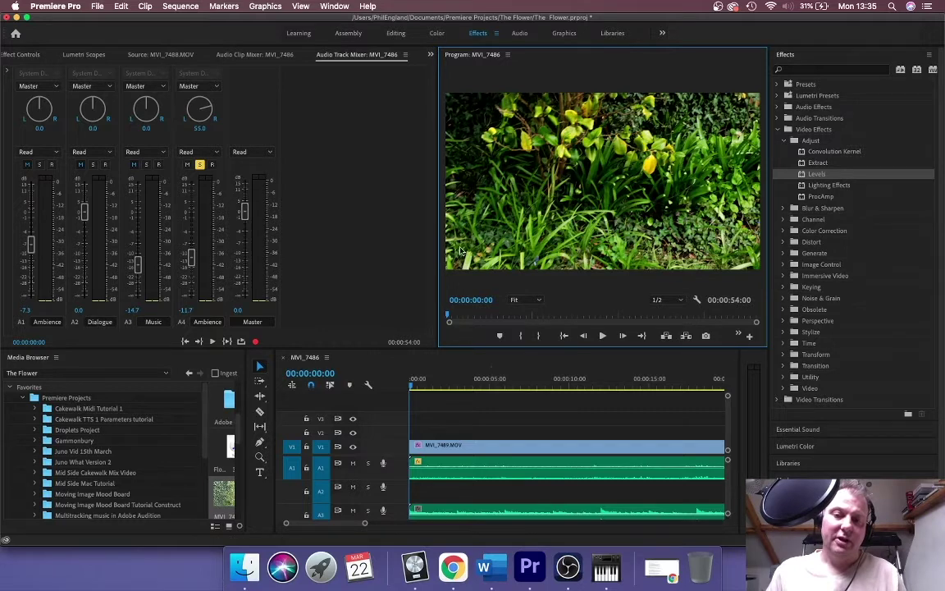
# - Widen the Program monitor and raise the timeline so every audio track down to Master shows
pyautogui.moveTo(439, 231); pyautogui.dragTo(333, 235)
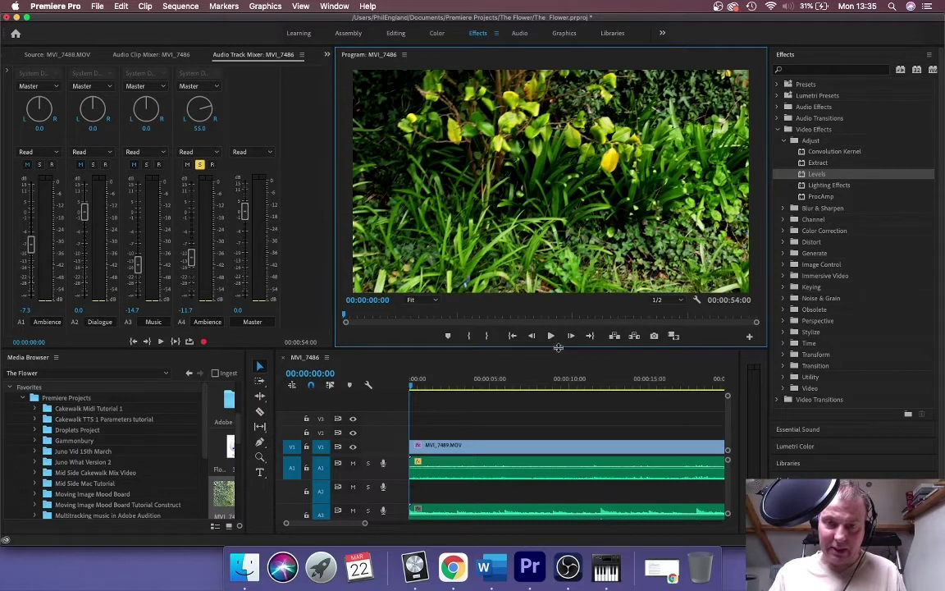
pyautogui.moveTo(558, 347); pyautogui.dragTo(589, 224)
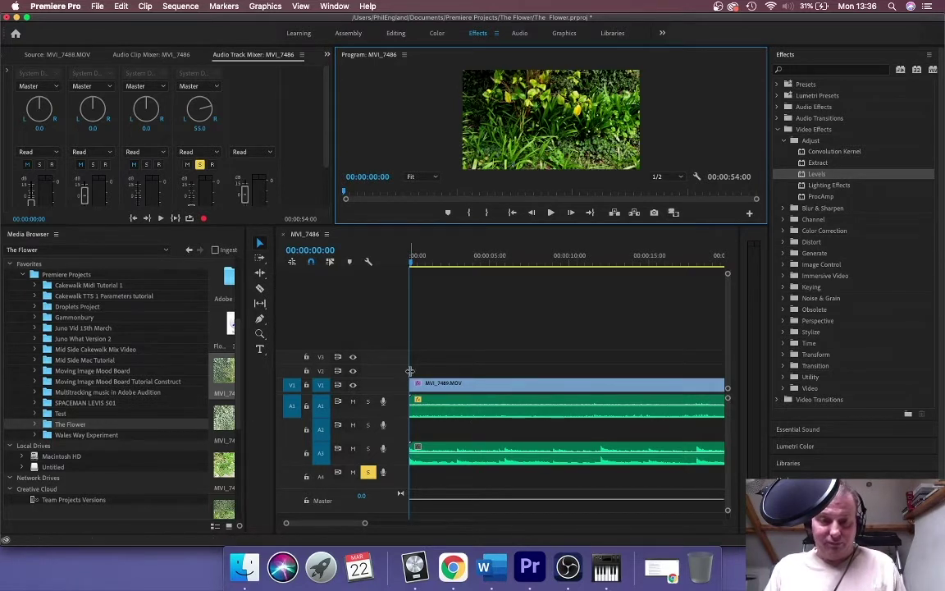
# - Make the audio tracks taller and zoom the timeline out until all clips and track names show
pyautogui.click(367, 334)
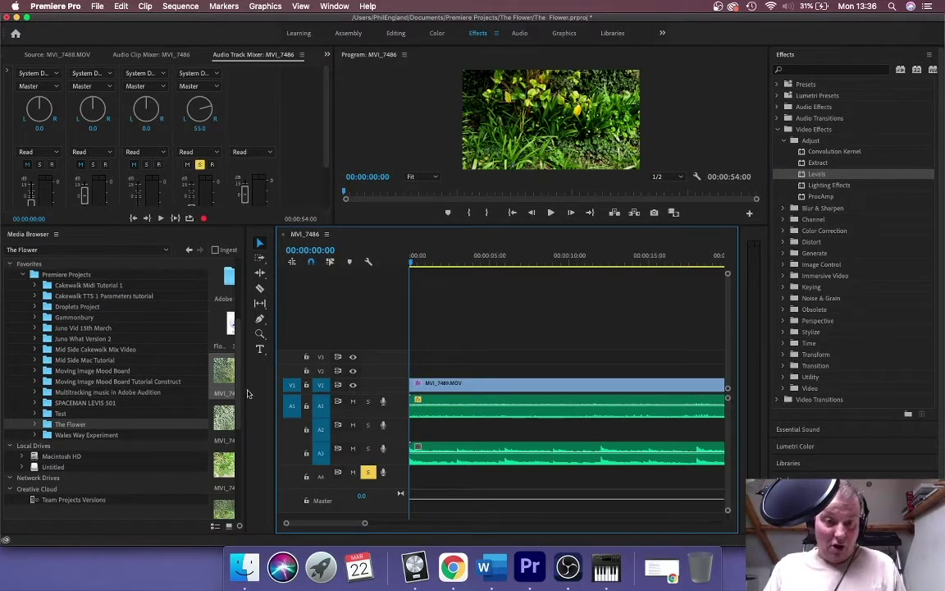
pyautogui.moveTo(245, 393); pyautogui.dragTo(252, 393)
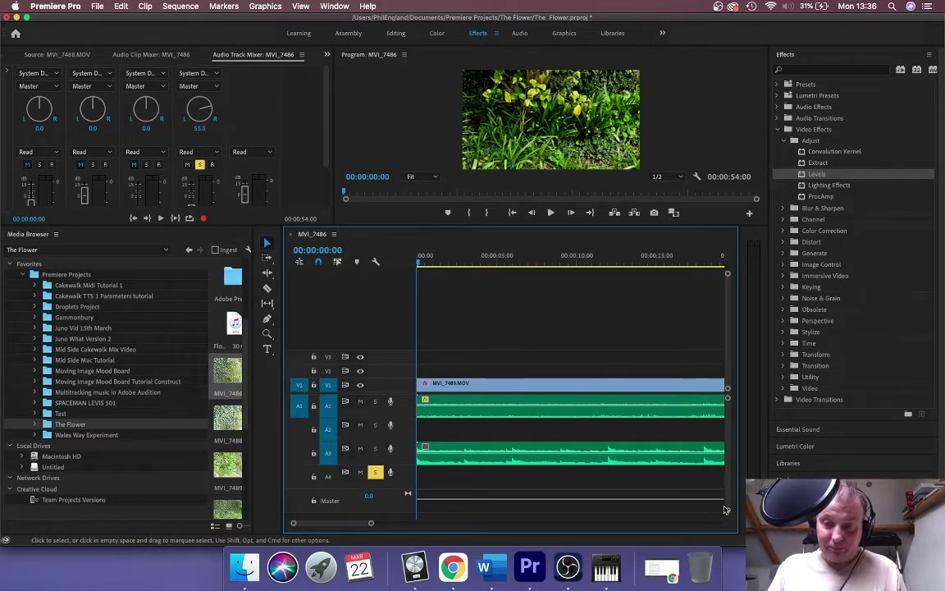
pyautogui.moveTo(728, 509); pyautogui.dragTo(728, 484)
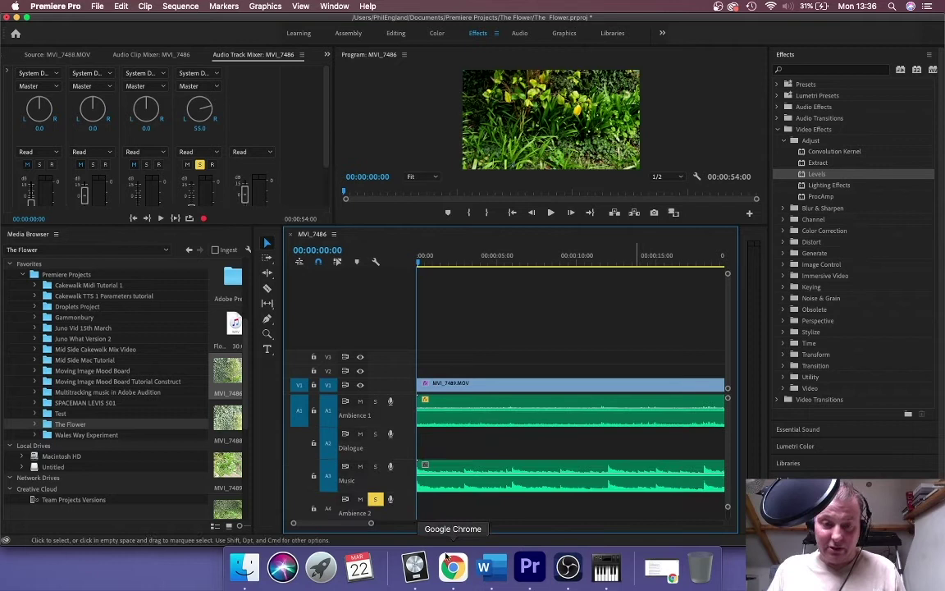
pyautogui.moveTo(371, 526); pyautogui.dragTo(418, 528)
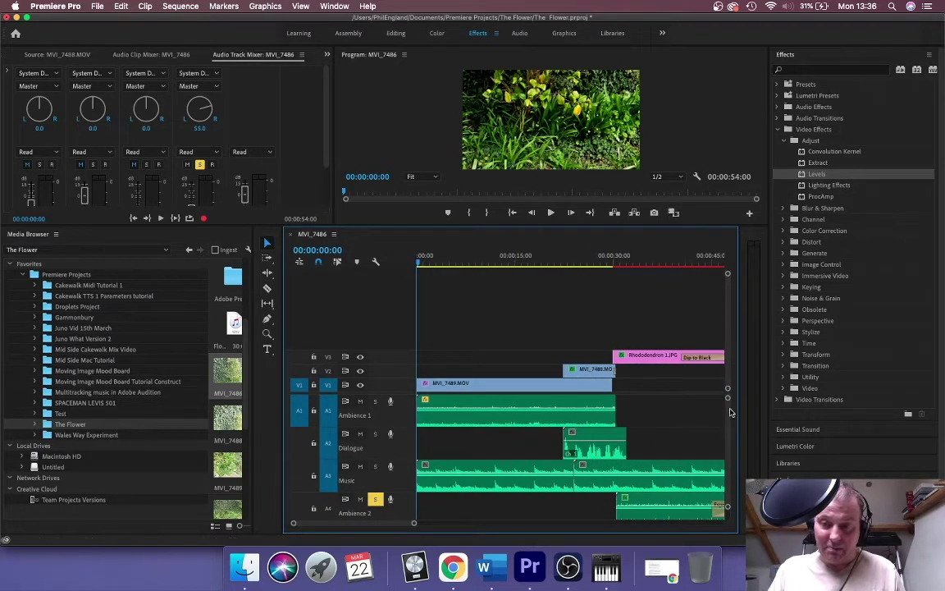
pyautogui.scroll(-1, 727, 412)
pyautogui.scroll(1, 728, 412)
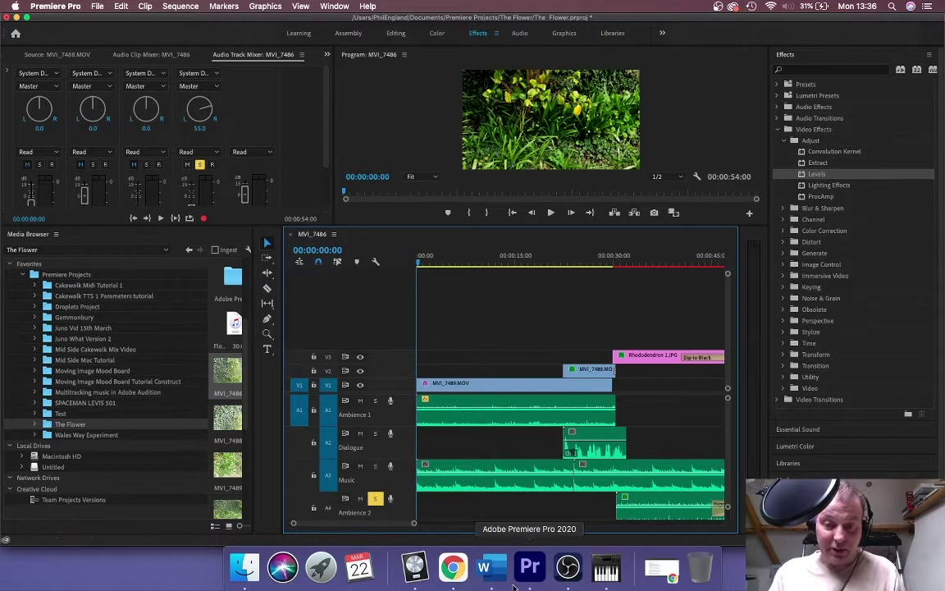
# - Play the Flower Piano part in Logic Pro X from around bar 2.5, then return to Premiere Pro
pyautogui.click(414, 568)
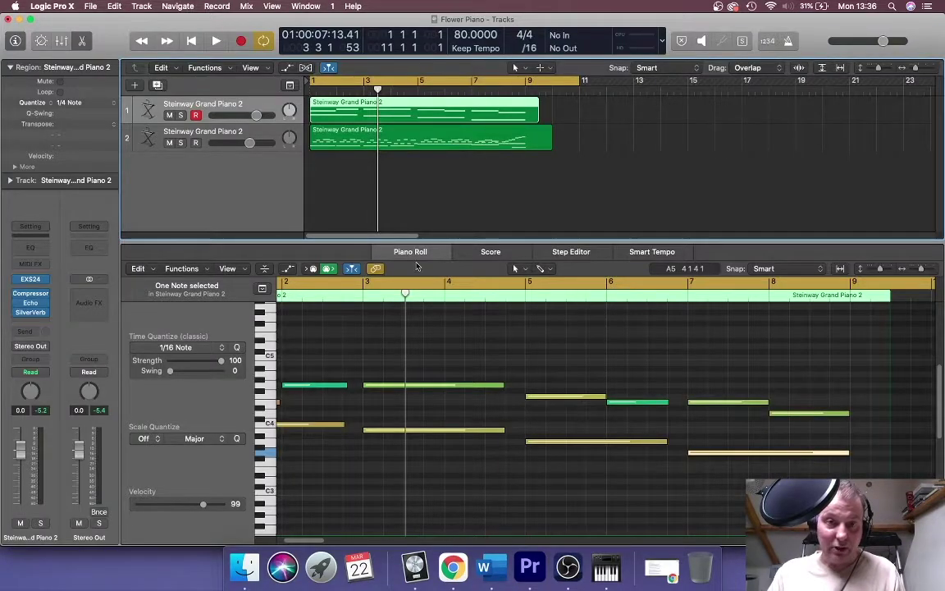
pyautogui.moveTo(378, 88); pyautogui.dragTo(351, 89)
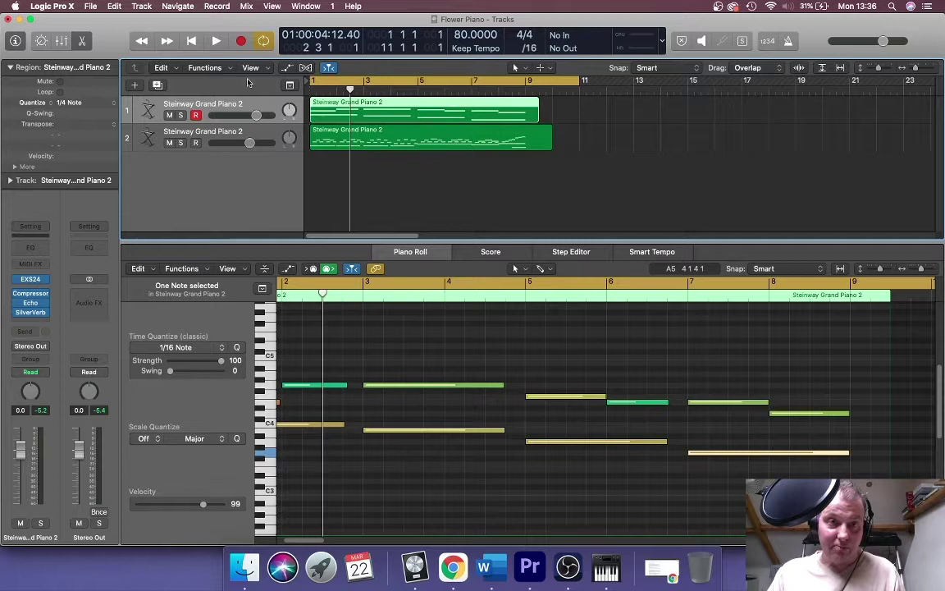
pyautogui.press('space')
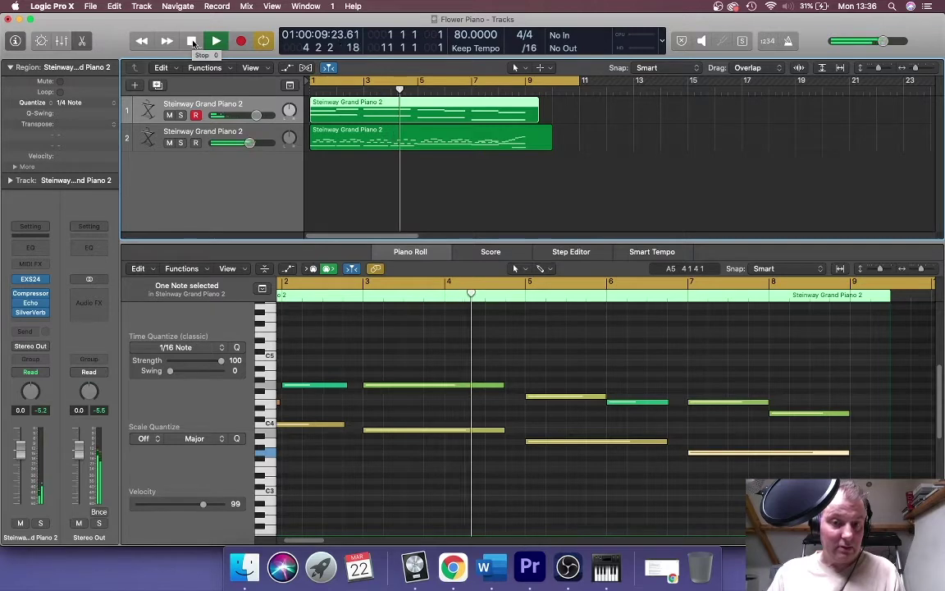
pyautogui.click(194, 44)
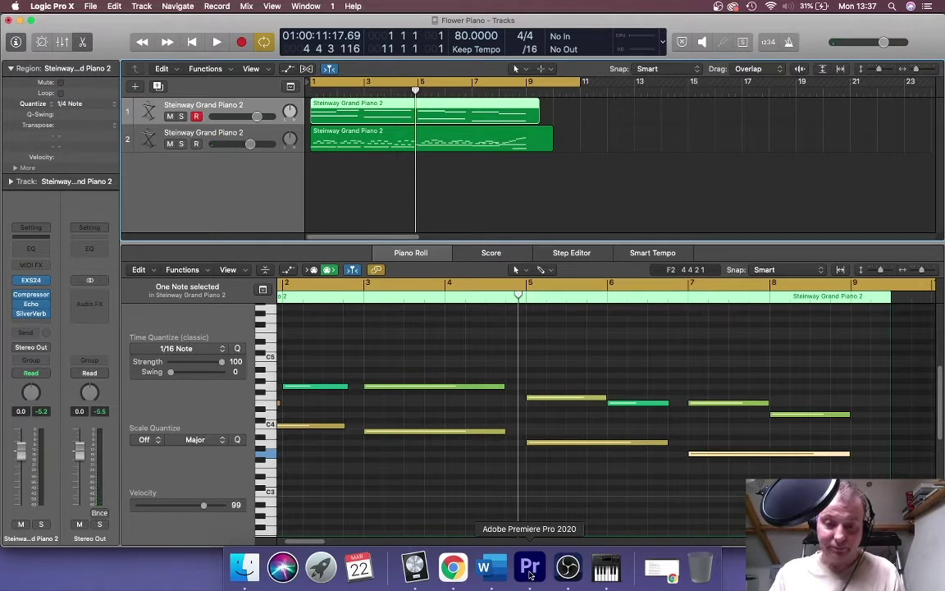
pyautogui.click(530, 568)
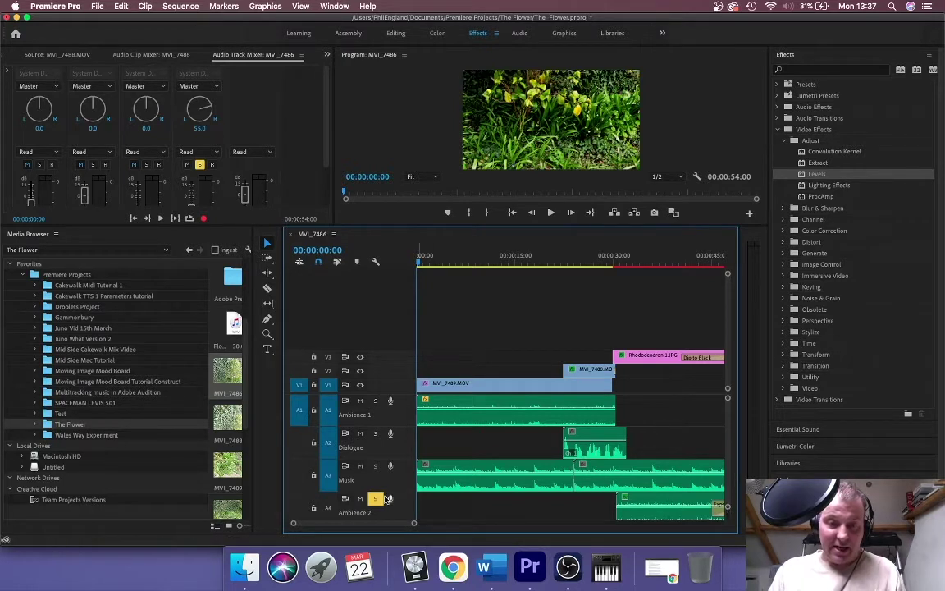
# - Turn off solo on track A4, Ambience 2
pyautogui.click(375, 498)
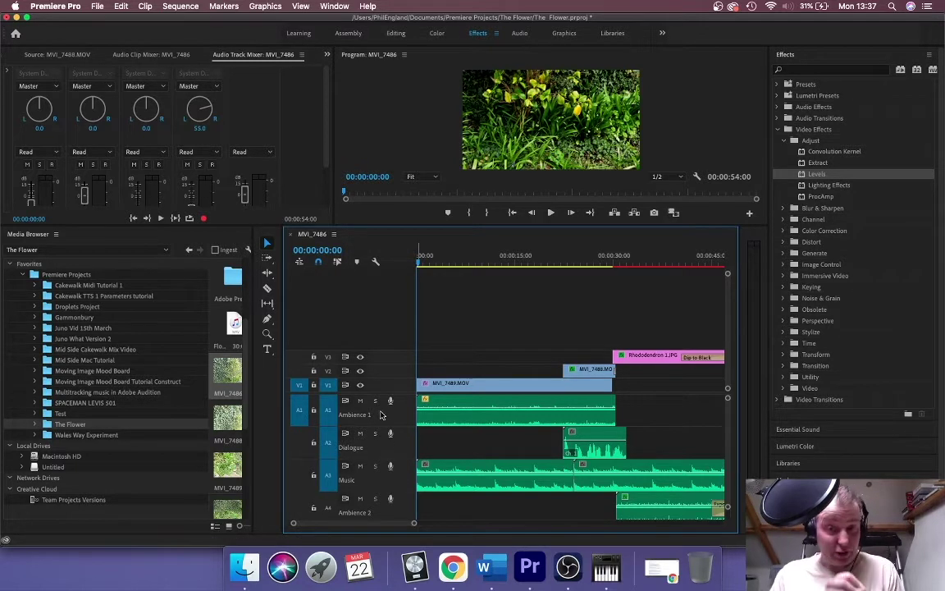
# - Add an empty audio track below Ambience 1, move the Dialogue clip onto it, and heighten the monitor
pyautogui.rightClick(401, 409)
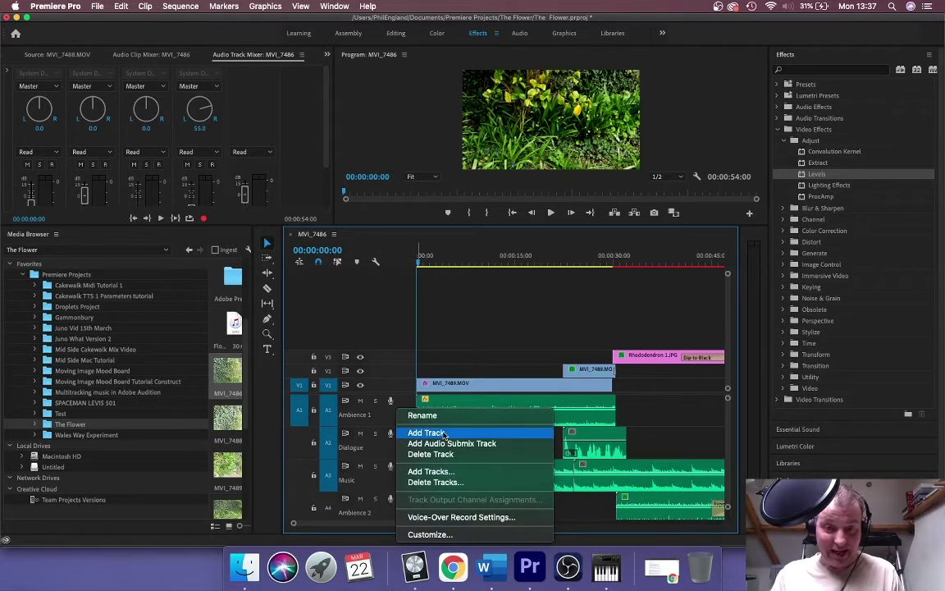
pyautogui.click(426, 432)
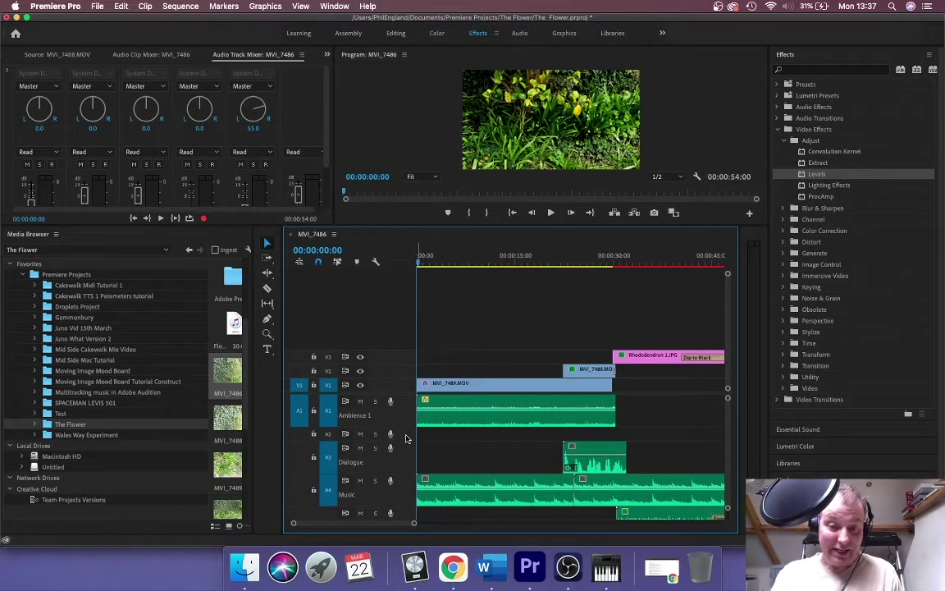
pyautogui.click(595, 459)
pyautogui.moveTo(594, 460)
pyautogui.mouseDown()
pyautogui.moveTo(591, 448)
pyautogui.moveTo(593, 461)
pyautogui.mouseUp()
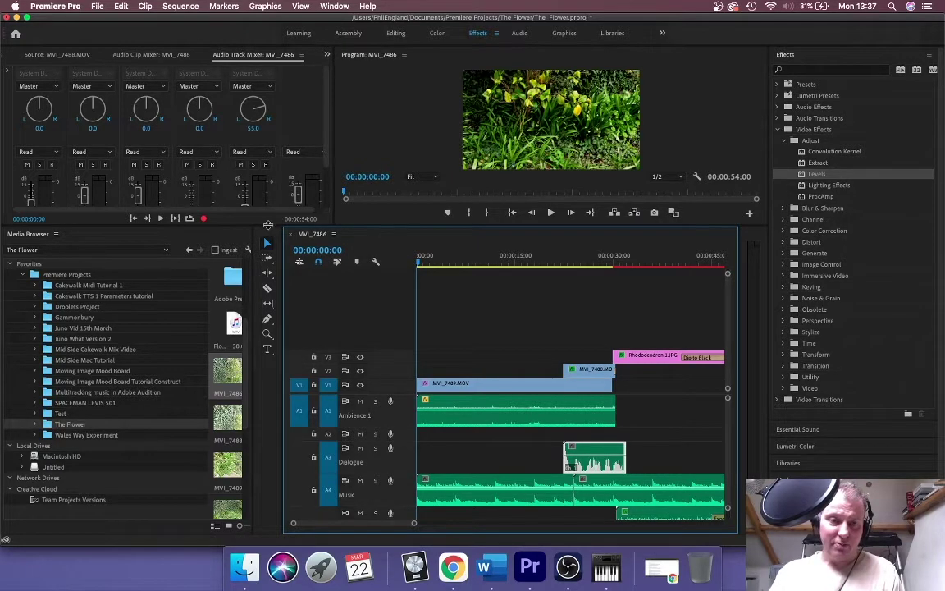
pyautogui.moveTo(267, 224); pyautogui.dragTo(292, 337)
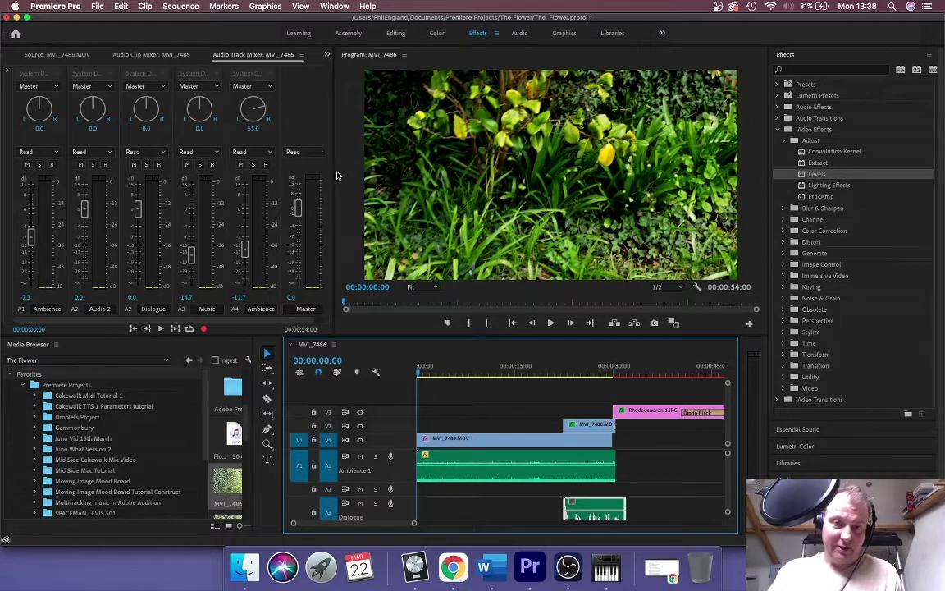
# - Widen the Audio Track Mixer beside a narrower Program monitor and bring it forward from the Window menu
pyautogui.moveTo(336, 175); pyautogui.dragTo(502, 210)
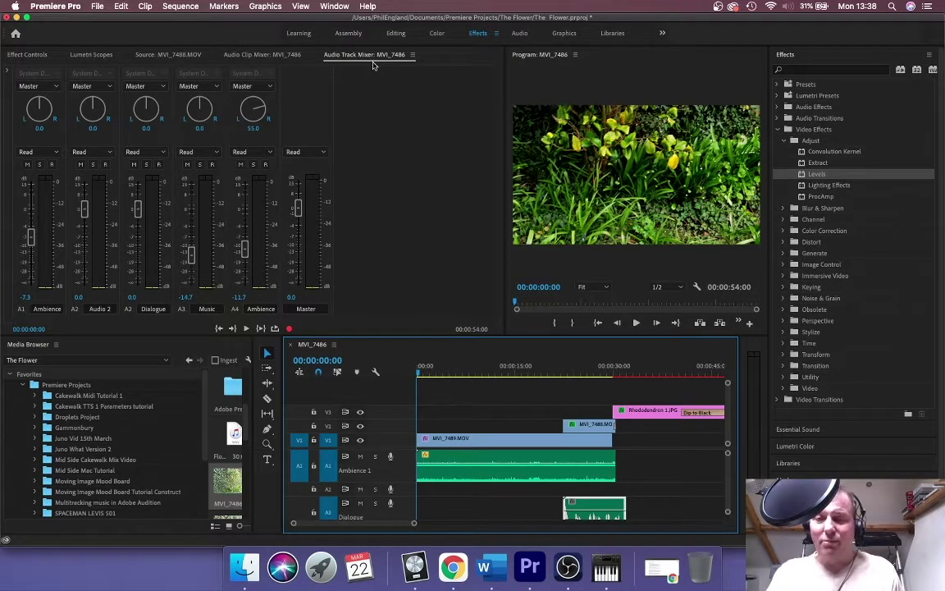
pyautogui.click(334, 5)
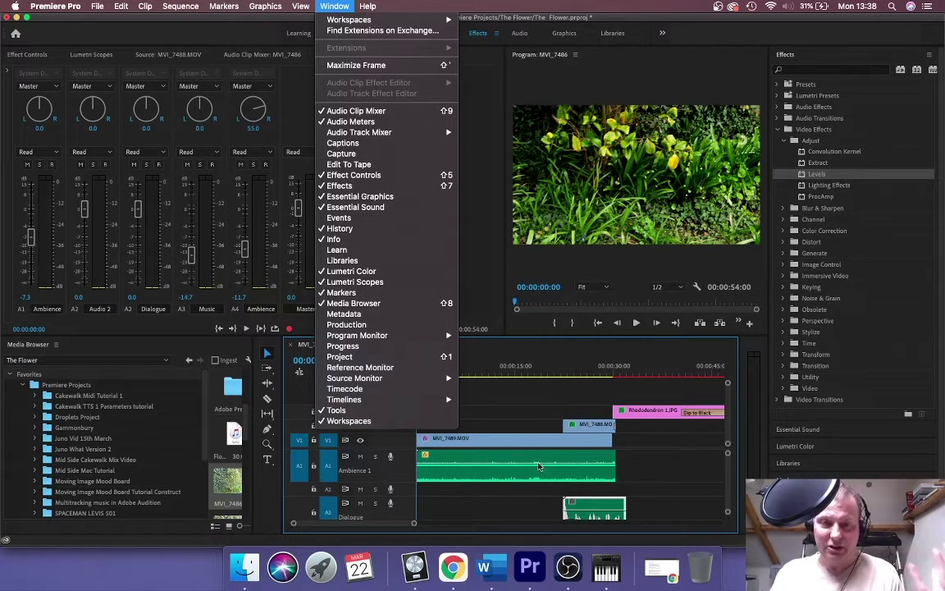
pyautogui.click(485, 132)
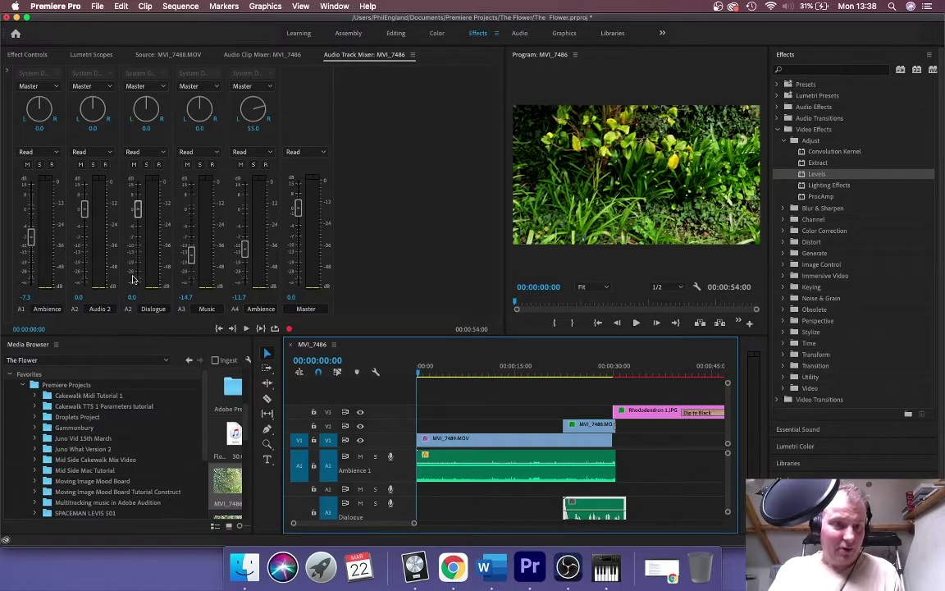
# - Delete the extra empty audio track and expand the mixer to show its effect and send slots
pyautogui.rightClick(409, 495)
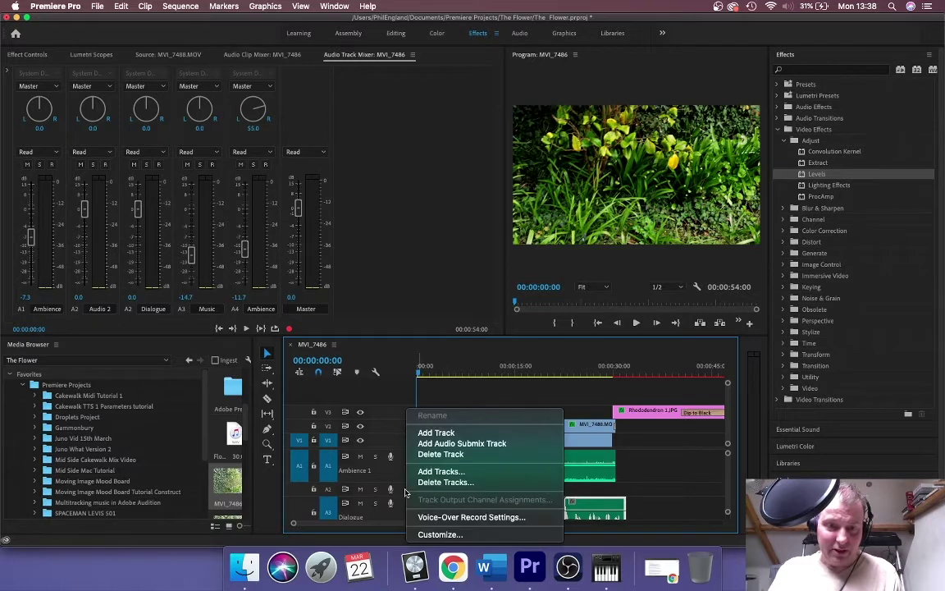
pyautogui.click(417, 467)
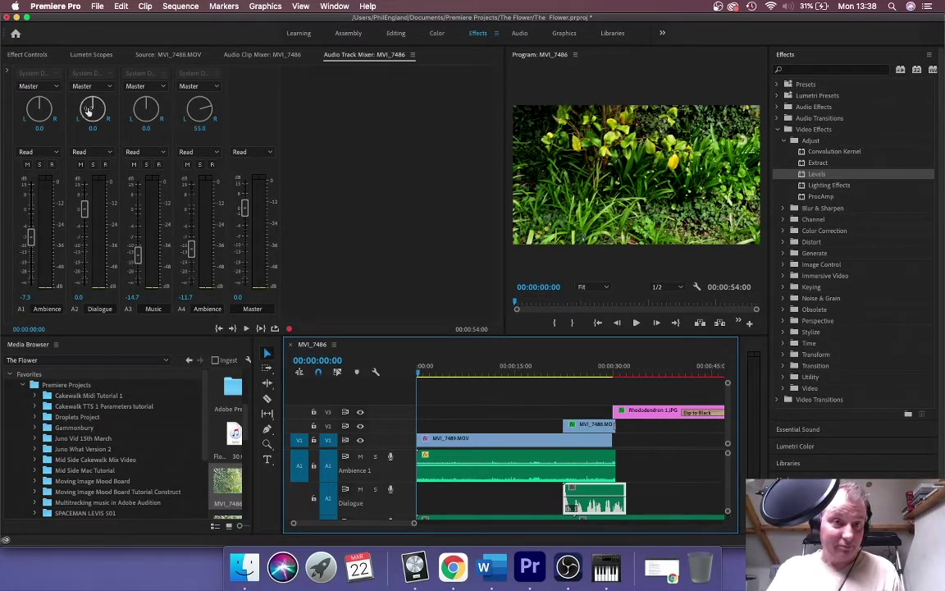
pyautogui.click(8, 69)
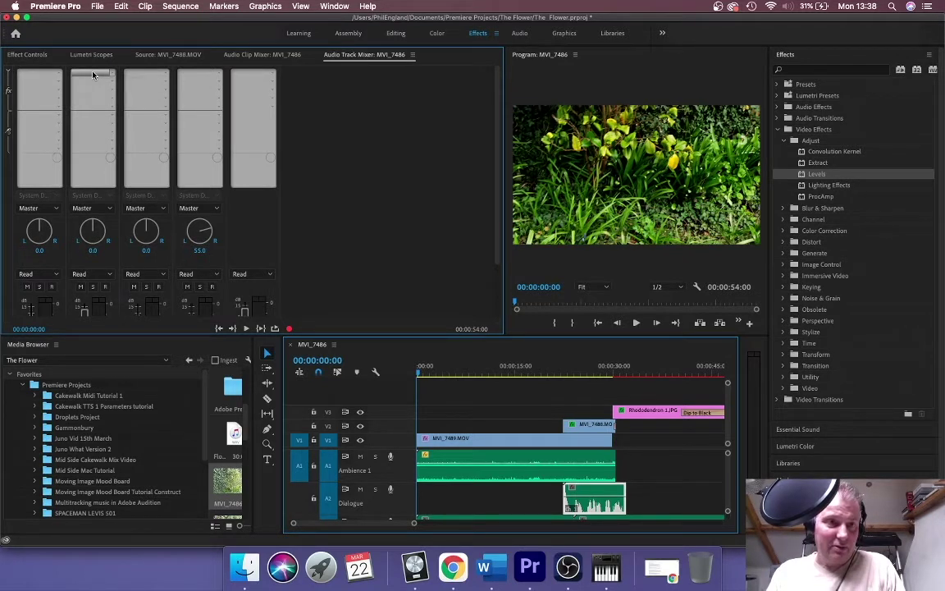
pyautogui.click(98, 74)
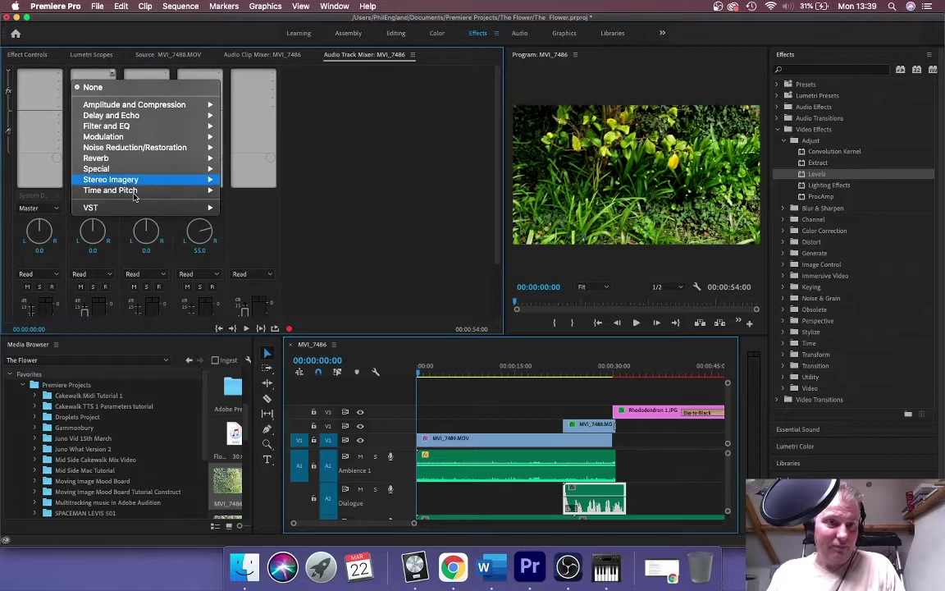
pyautogui.moveTo(146, 107)
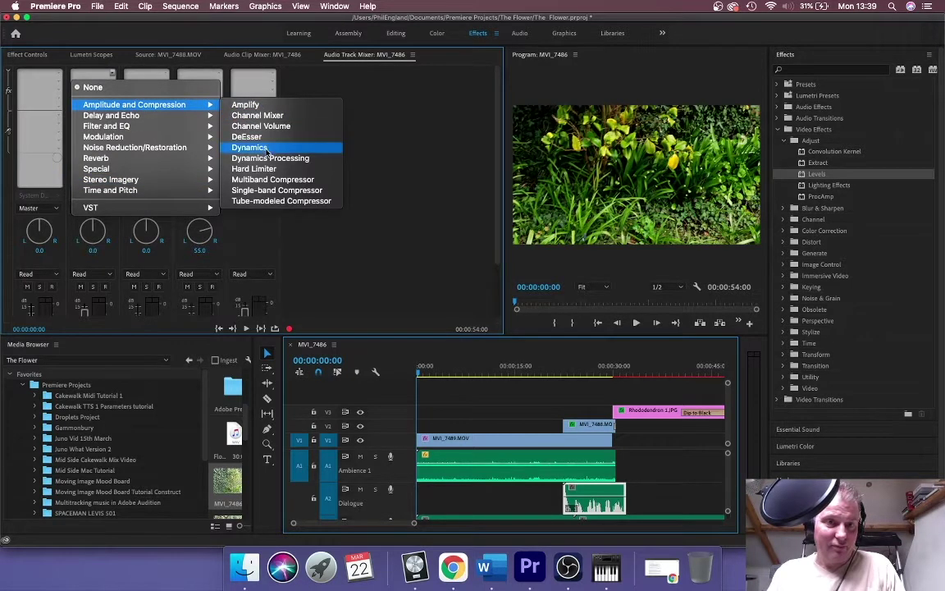
pyautogui.click(265, 151)
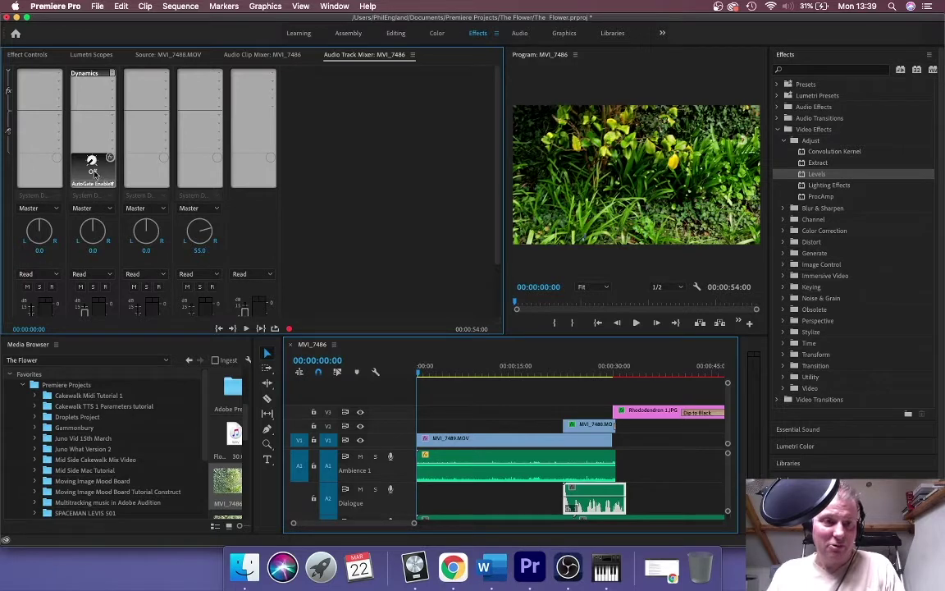
pyautogui.click(96, 187)
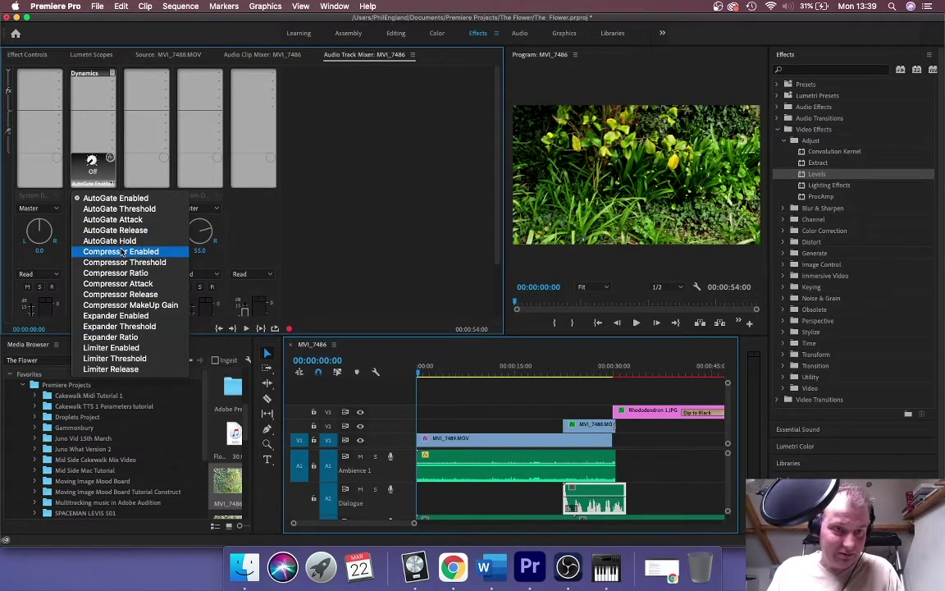
pyautogui.click(123, 252)
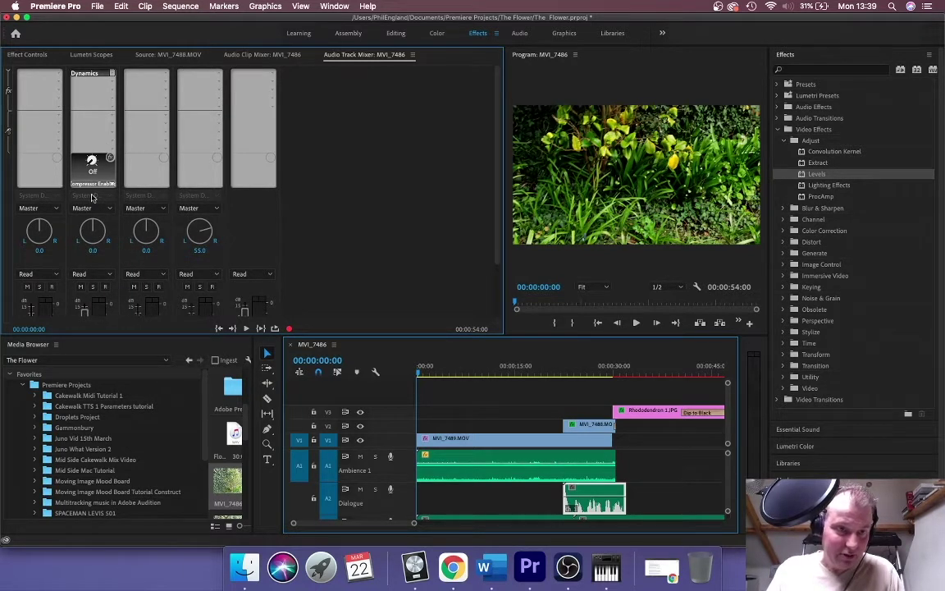
pyautogui.click(85, 174)
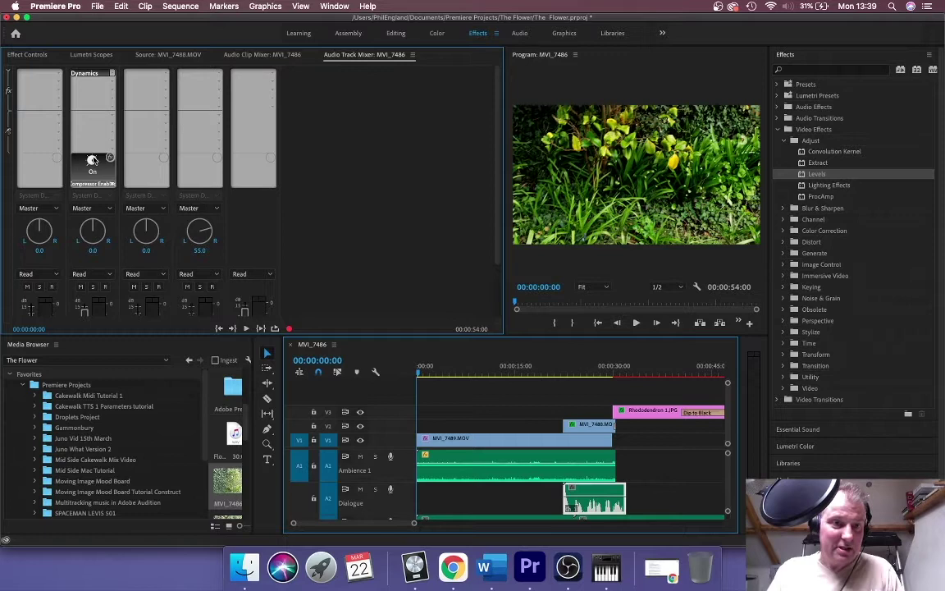
pyautogui.click(88, 183)
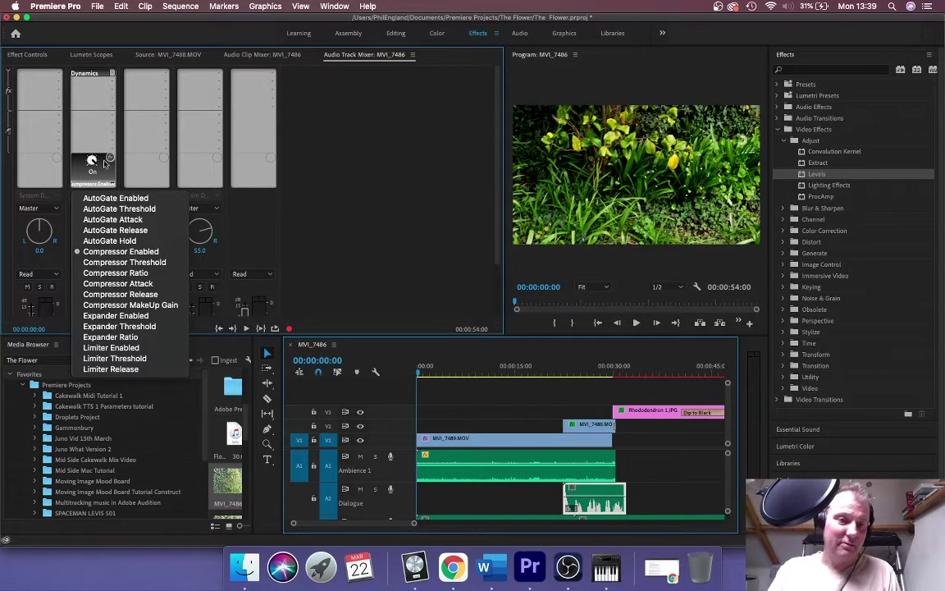
pyautogui.click(82, 142)
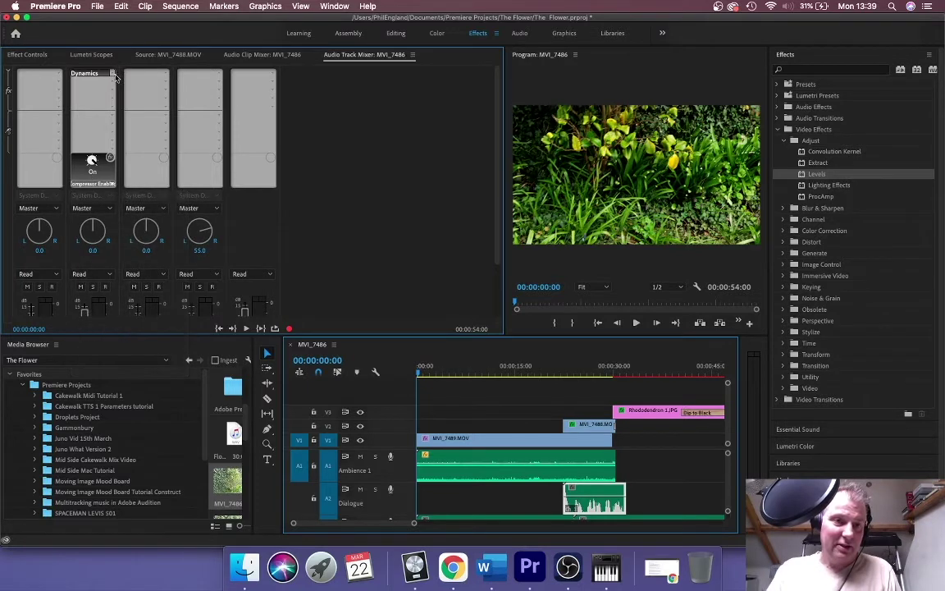
pyautogui.click(114, 74)
pyautogui.click(93, 86)
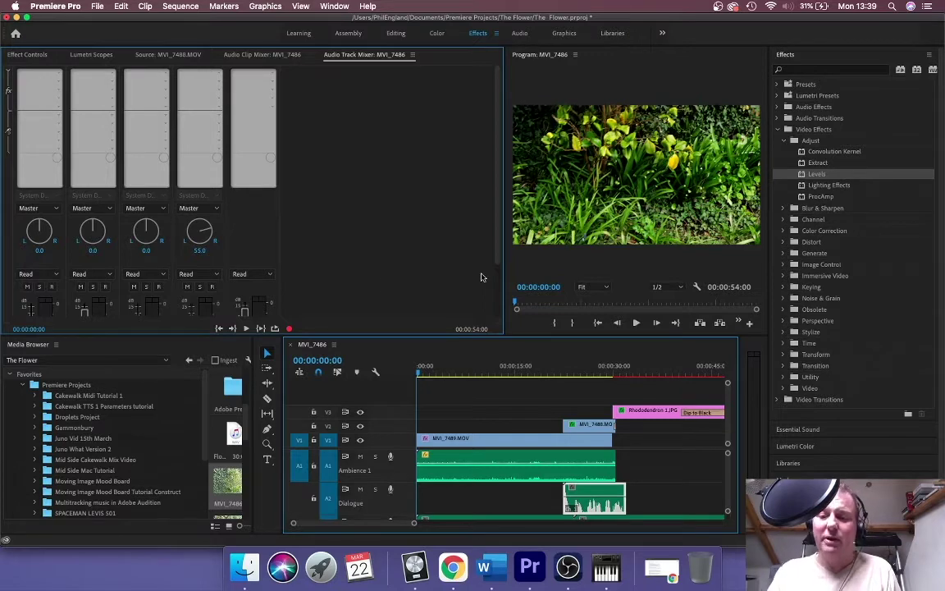
# - Resize the mixer and timeline panels until the timeline shows A1–A4 and the Master track
pyautogui.moveTo(580, 336); pyautogui.dragTo(310, 446)
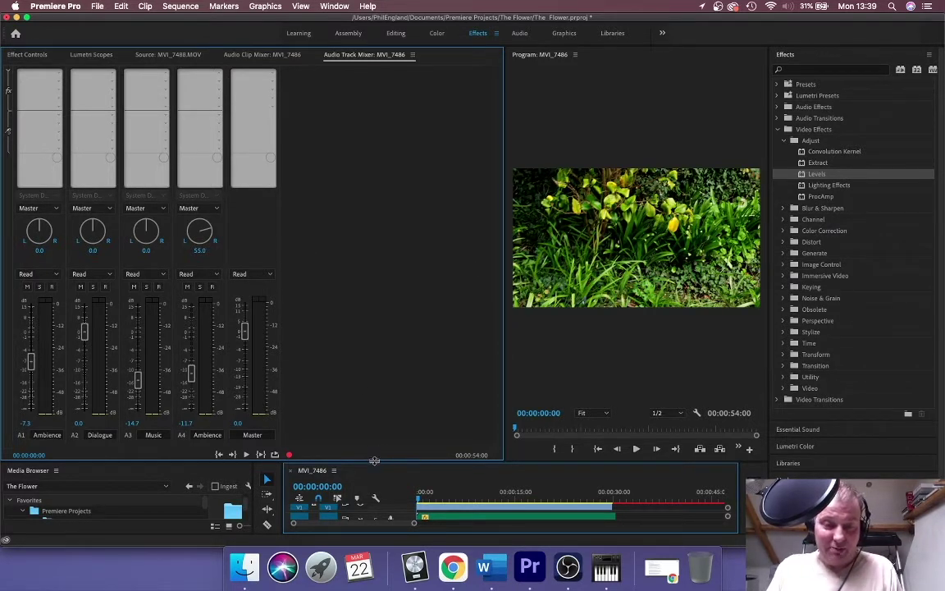
pyautogui.moveTo(377, 463); pyautogui.dragTo(391, 232)
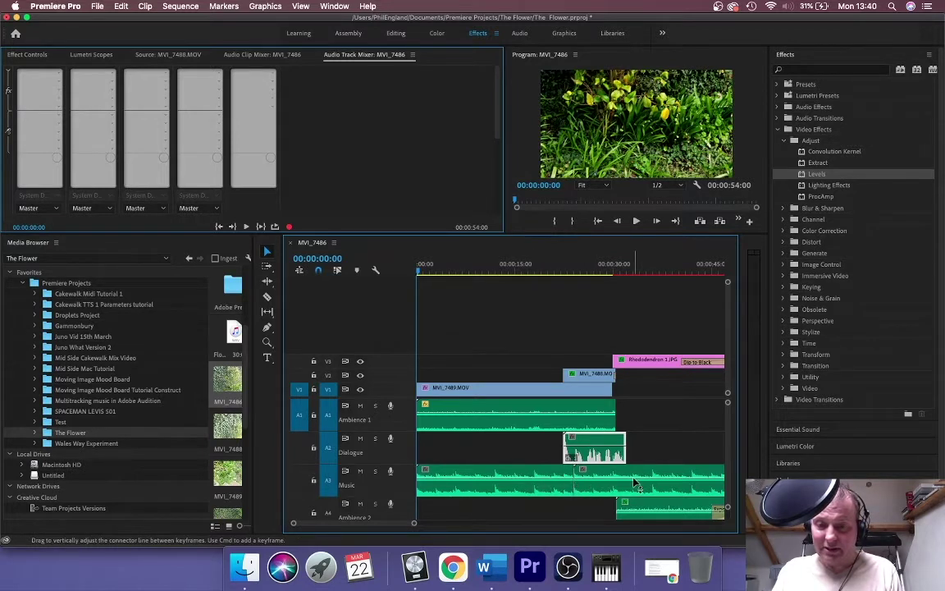
pyautogui.moveTo(633, 483)
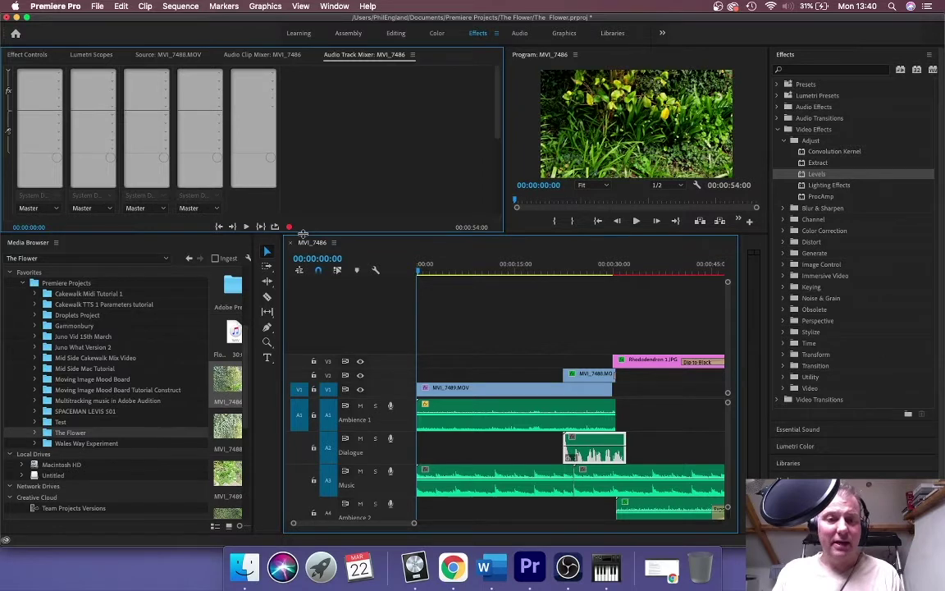
pyautogui.moveTo(303, 234); pyautogui.dragTo(304, 446)
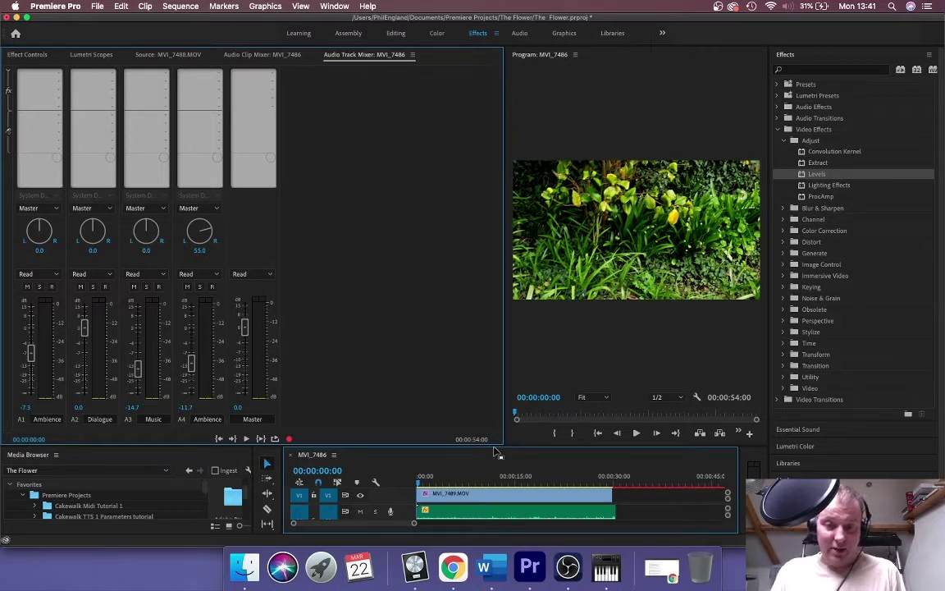
pyautogui.moveTo(496, 446); pyautogui.dragTo(509, 148)
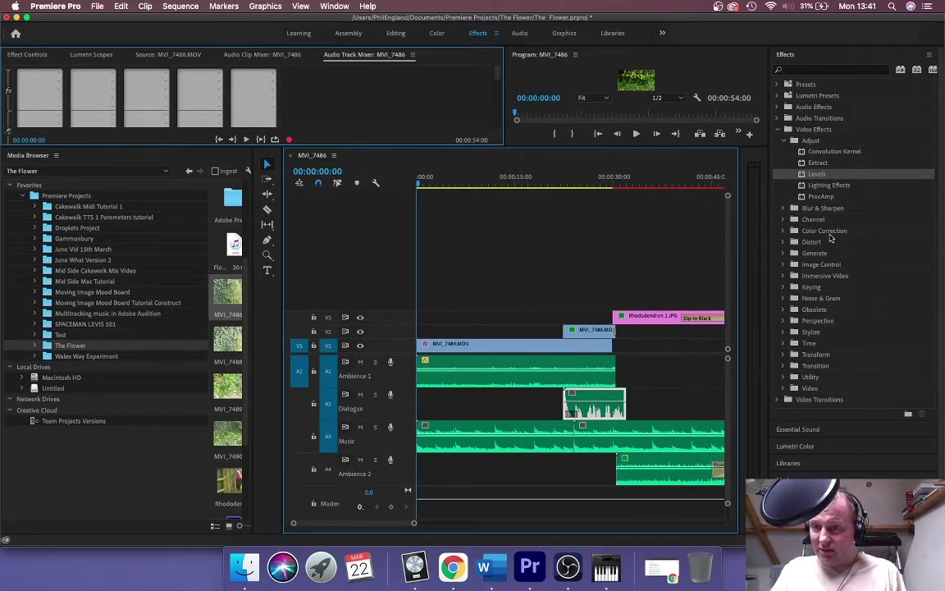
# - Apply Dynamics from Amplitude and Compression to the Dialogue clip and view it in Effect Controls
pyautogui.click(554, 182)
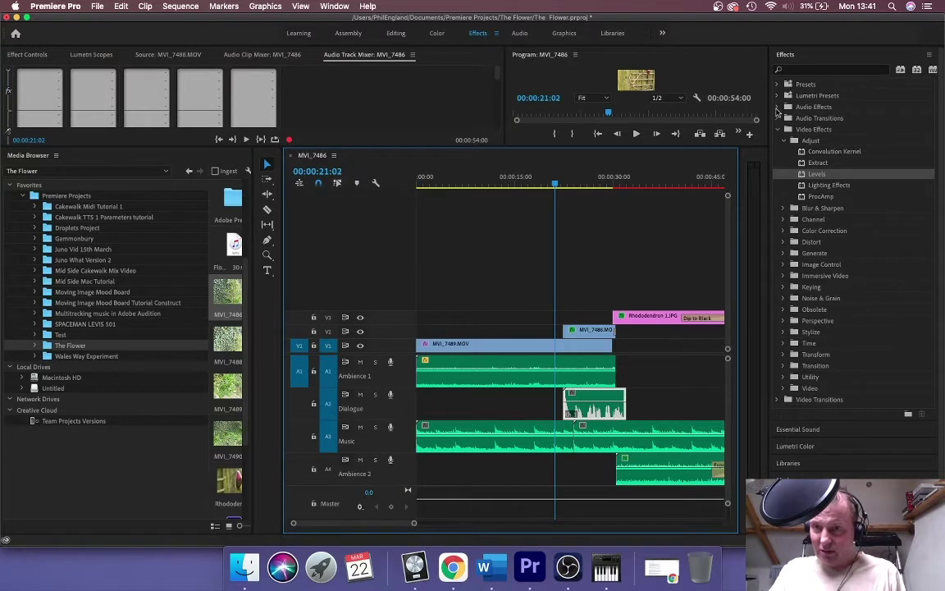
pyautogui.click(777, 108)
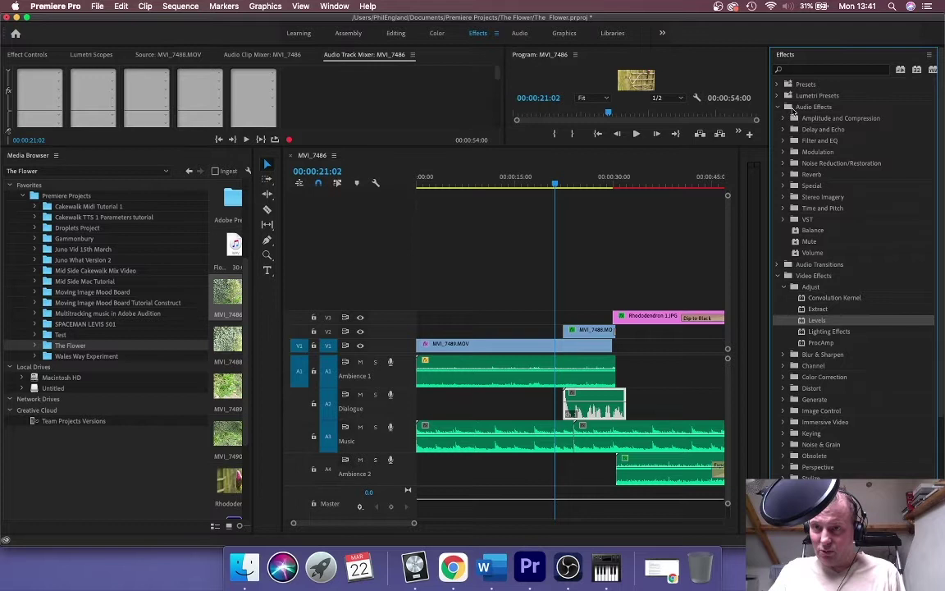
pyautogui.click(793, 120)
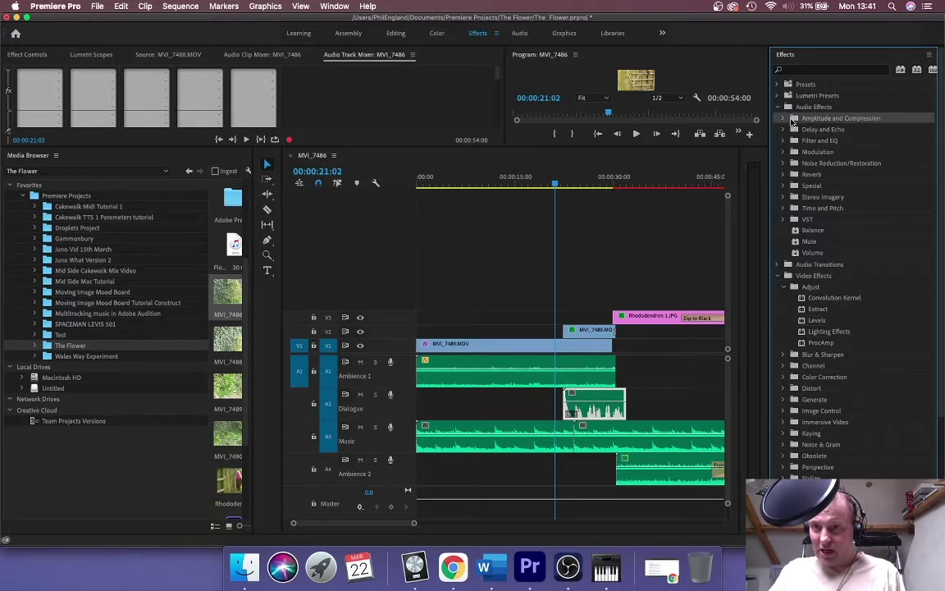
pyautogui.click(784, 119)
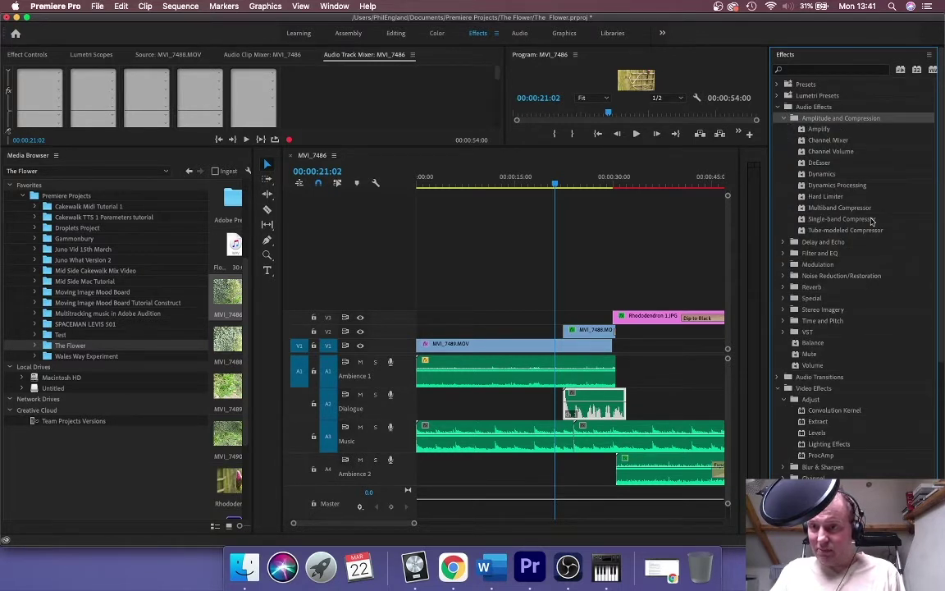
pyautogui.click(823, 175)
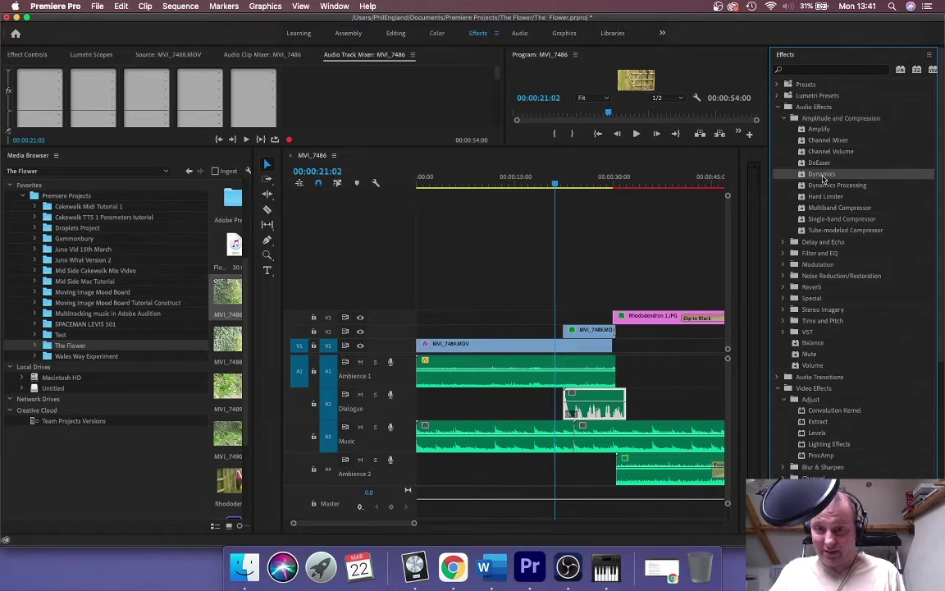
pyautogui.moveTo(823, 178); pyautogui.dragTo(607, 405)
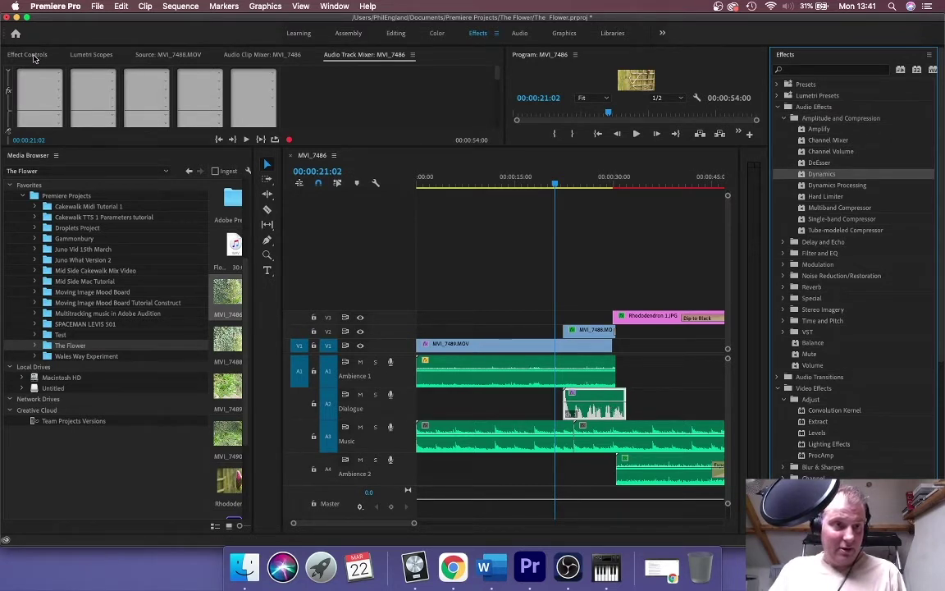
pyautogui.click(36, 54)
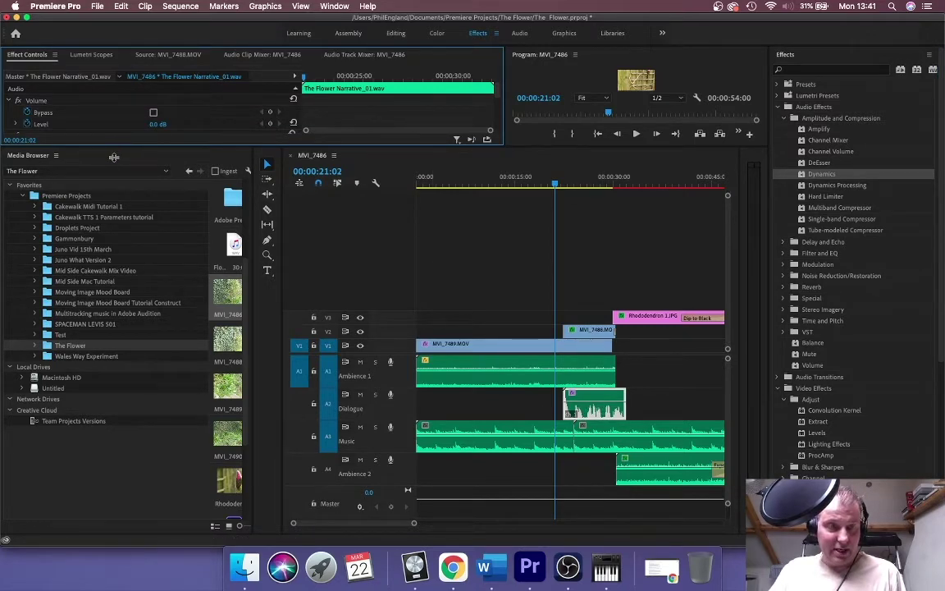
pyautogui.moveTo(117, 146); pyautogui.dragTo(131, 376)
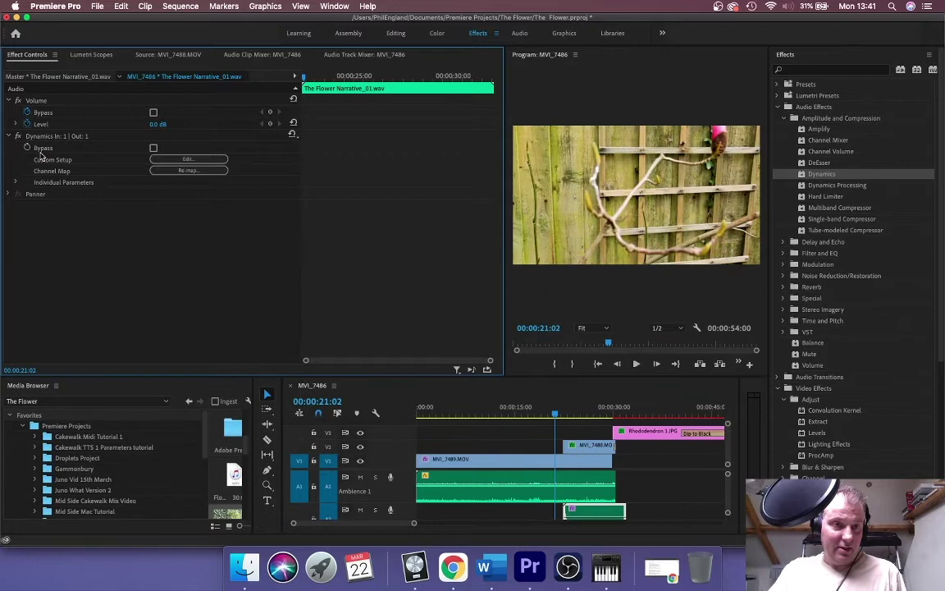
# - Open the Dynamics custom editor, enable the Compressor section and start dialogue playback
pyautogui.click(189, 159)
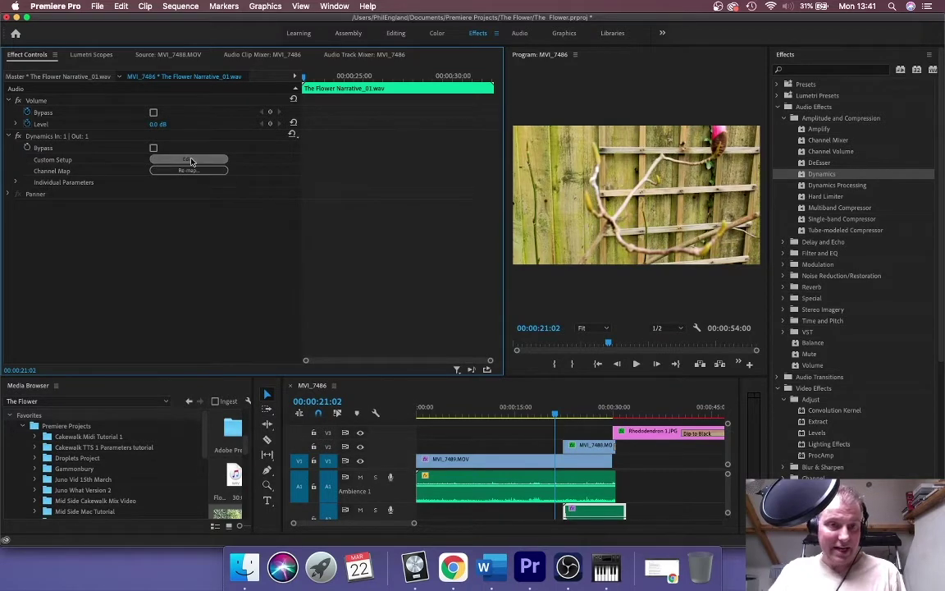
pyautogui.moveTo(450, 161); pyautogui.dragTo(386, 119)
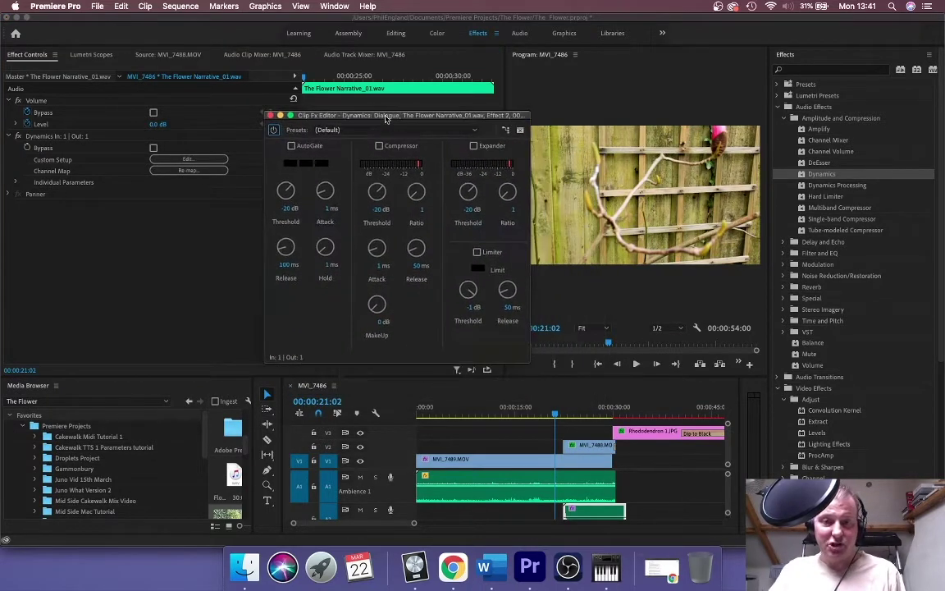
pyautogui.click(378, 146)
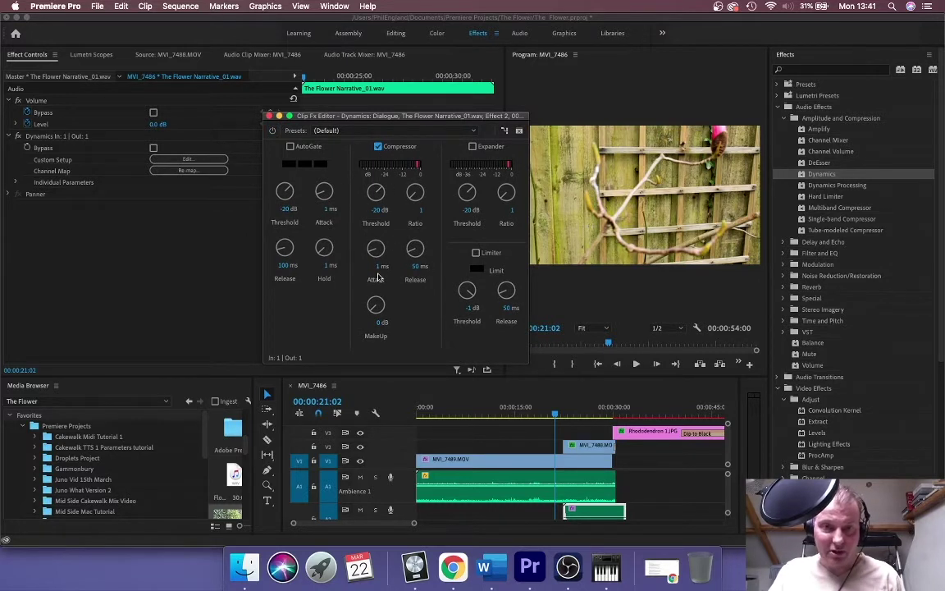
pyautogui.press('space')
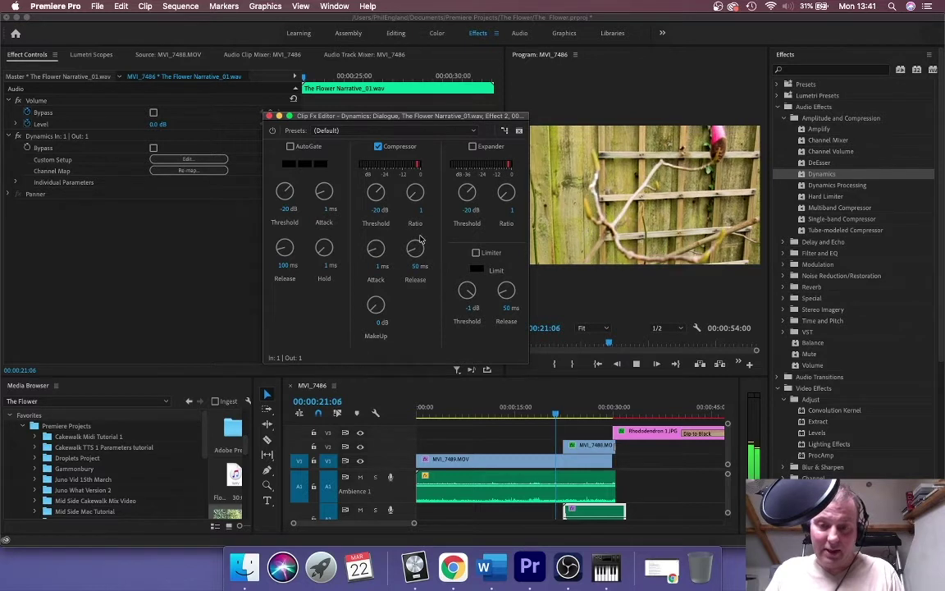
# - Set threshold -33.2 dB, ratio 1.7, attack 2.9 ms, release 97.6 ms and makeup 7.4 dB
pyautogui.moveTo(376, 192); pyautogui.dragTo(369, 228)
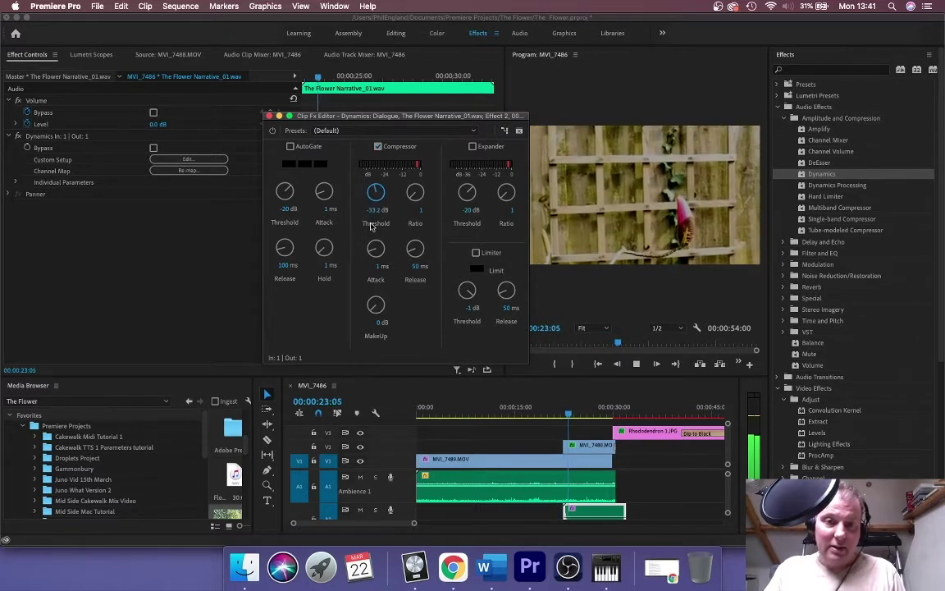
pyautogui.moveTo(415, 196); pyautogui.dragTo(416, 168)
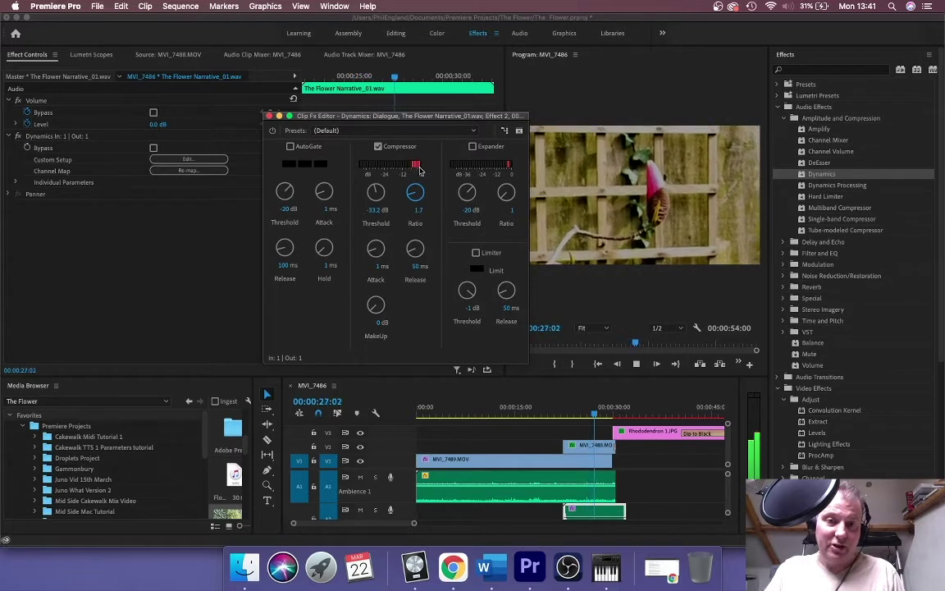
pyautogui.moveTo(376, 248); pyautogui.dragTo(374, 218)
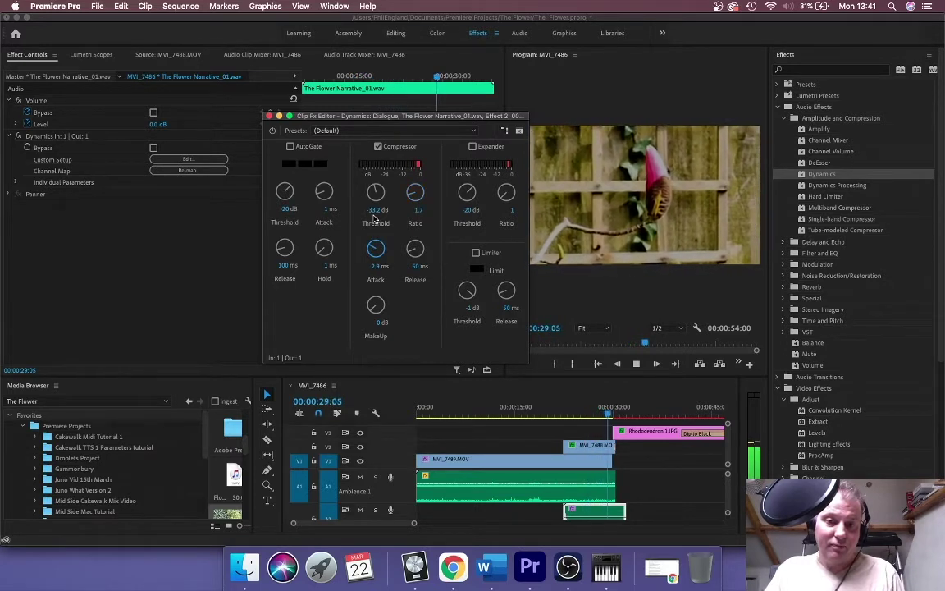
pyautogui.moveTo(415, 248); pyautogui.dragTo(415, 235)
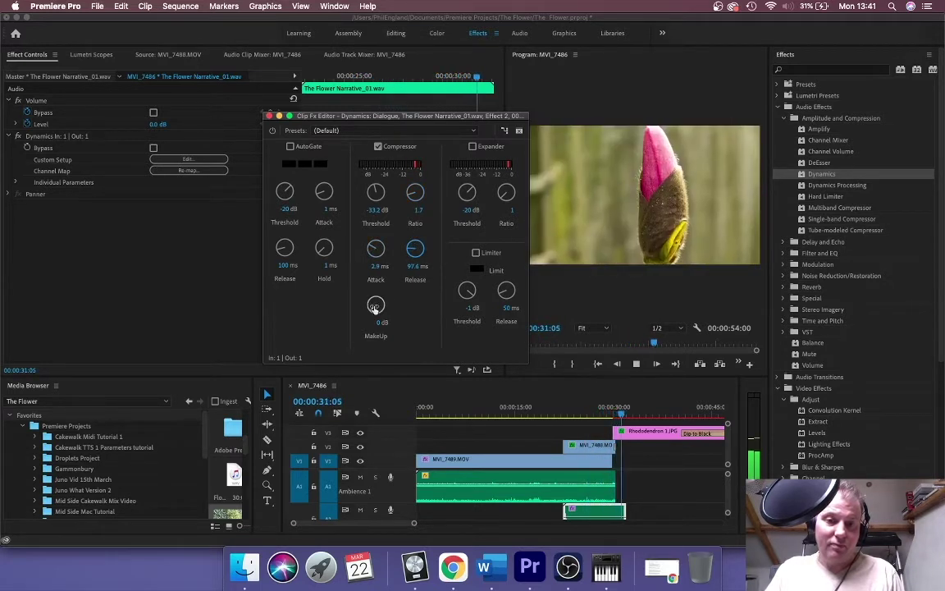
pyautogui.moveTo(376, 305); pyautogui.dragTo(376, 287)
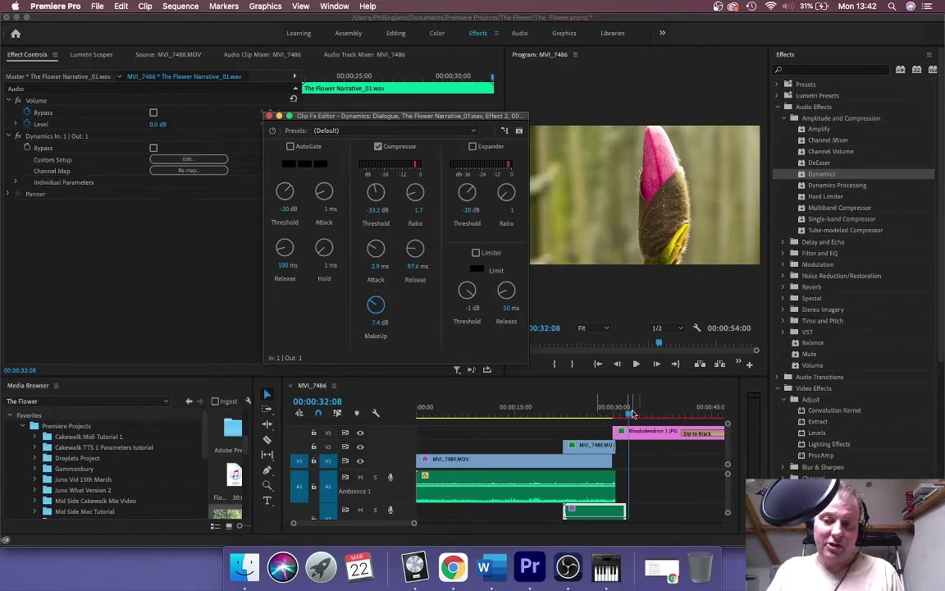
pyautogui.click(566, 417)
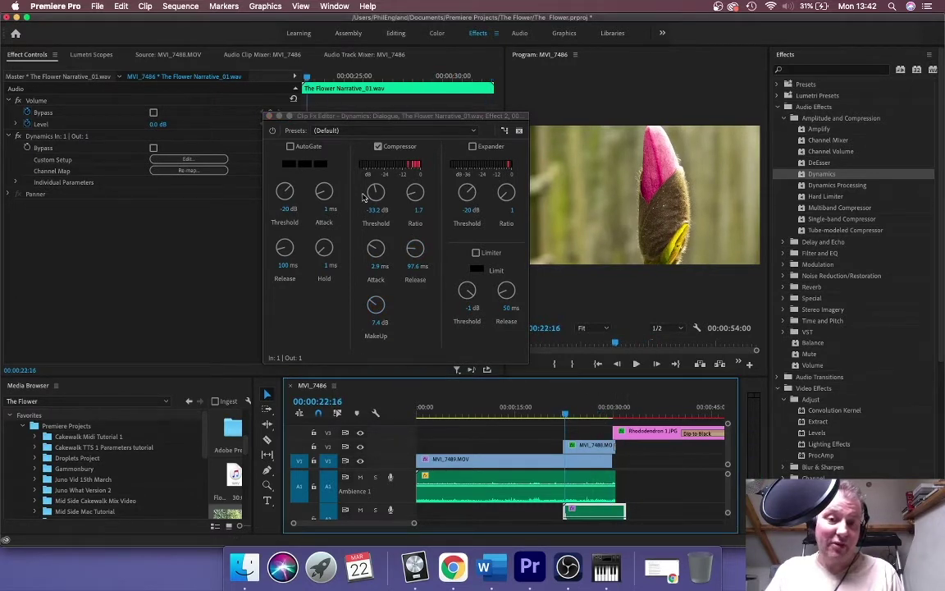
# - Set the dialogue compressor's Ratio to 1.9, MakeUp to 10.5 dB and Attack to 3 ms, stopping playback
pyautogui.click(414, 194)
pyautogui.moveTo(413, 191); pyautogui.dragTo(413, 198)
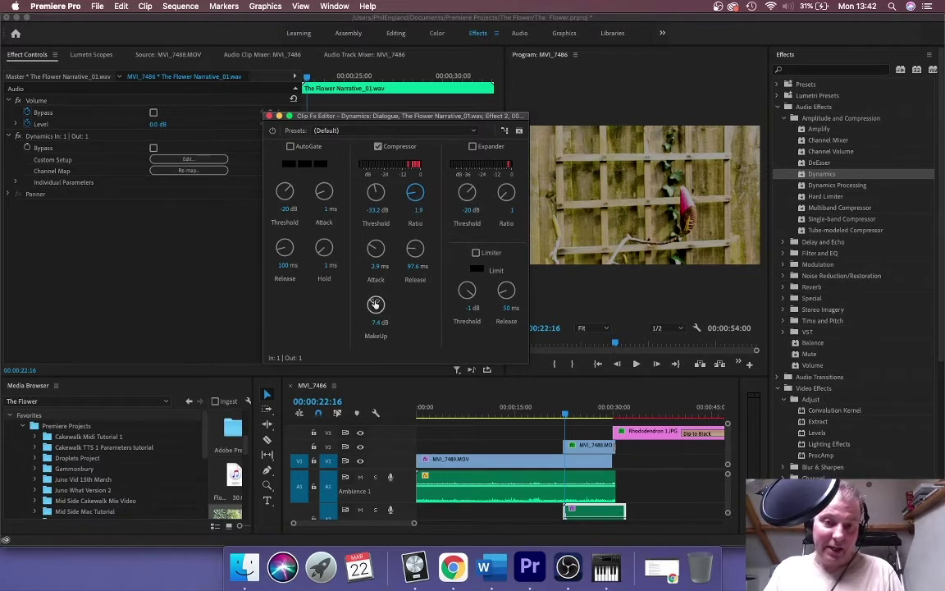
pyautogui.moveTo(376, 306); pyautogui.dragTo(374, 293)
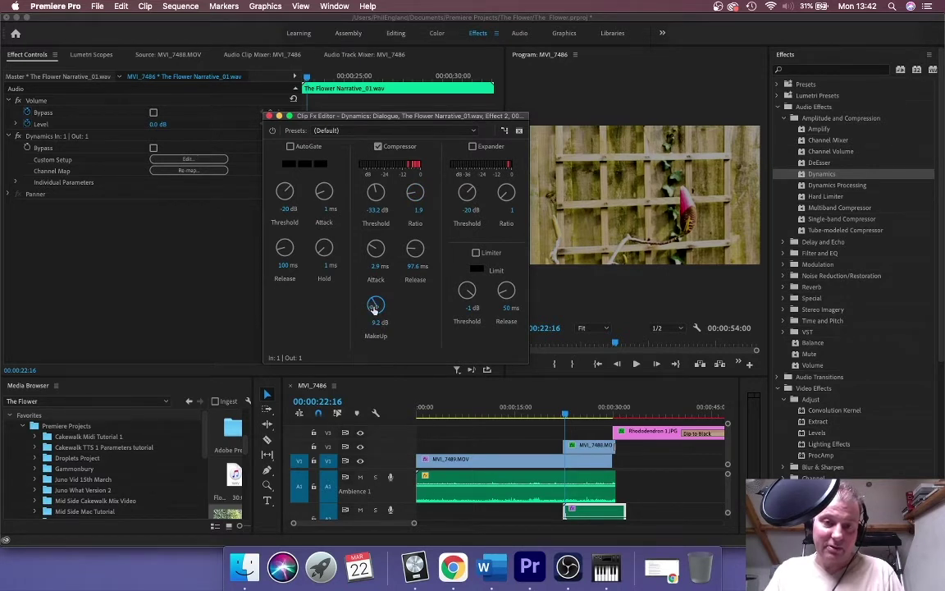
pyautogui.moveTo(366, 303); pyautogui.dragTo(456, 365)
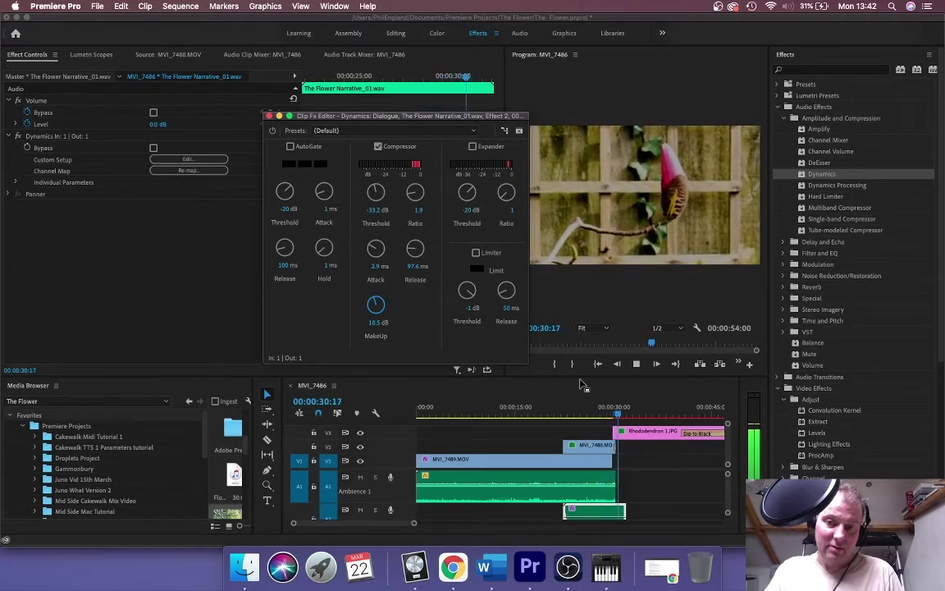
pyautogui.press('space')
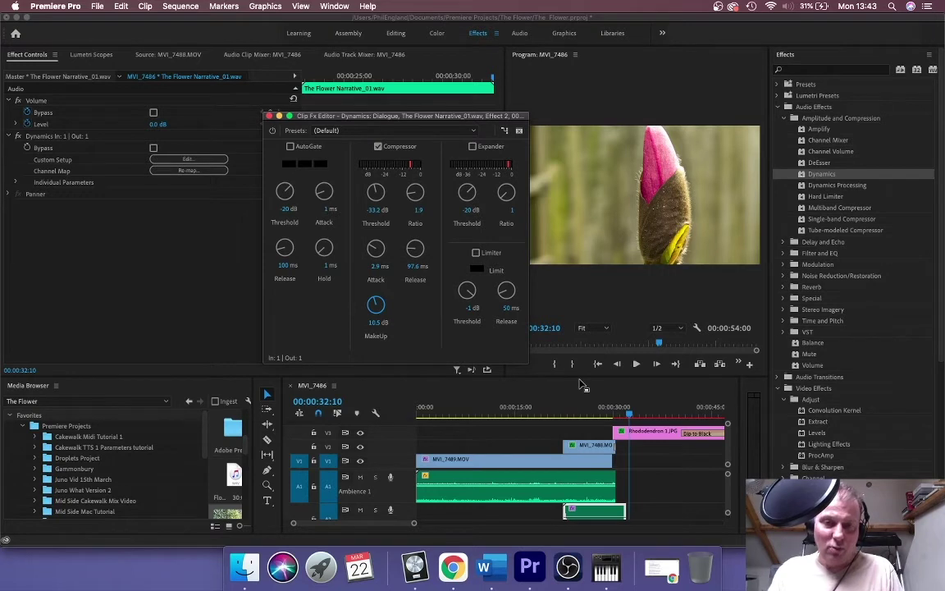
pyautogui.moveTo(376, 247); pyautogui.dragTo(371, 316)
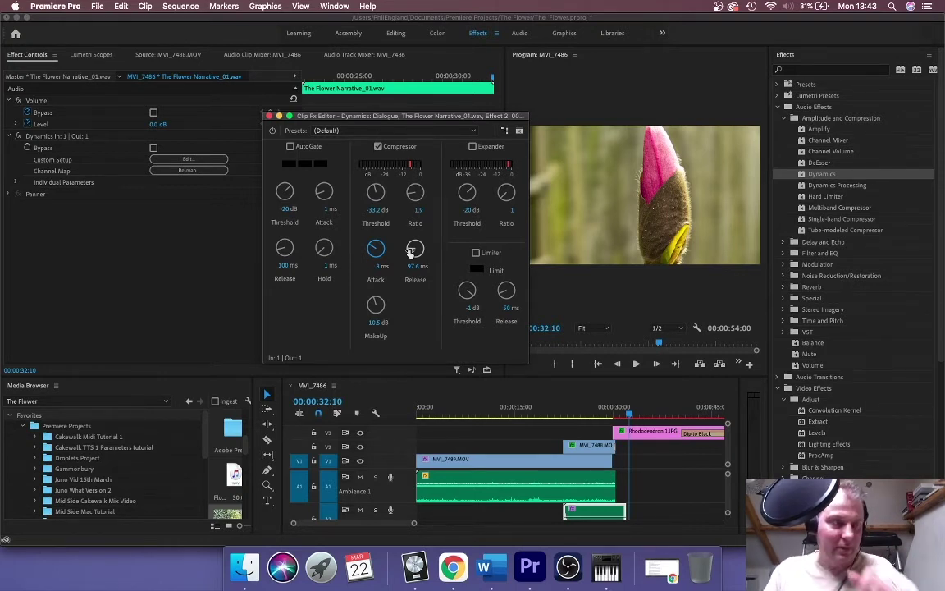
# - Close the Dynamics Clip Fx Editor and return to the Audio Track Mixer
pyautogui.click(269, 116)
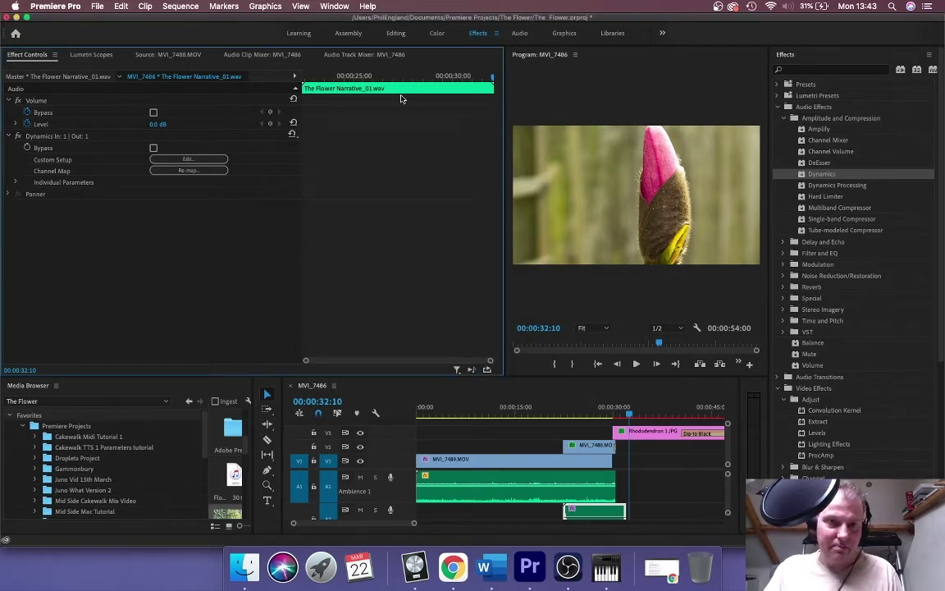
pyautogui.click(357, 56)
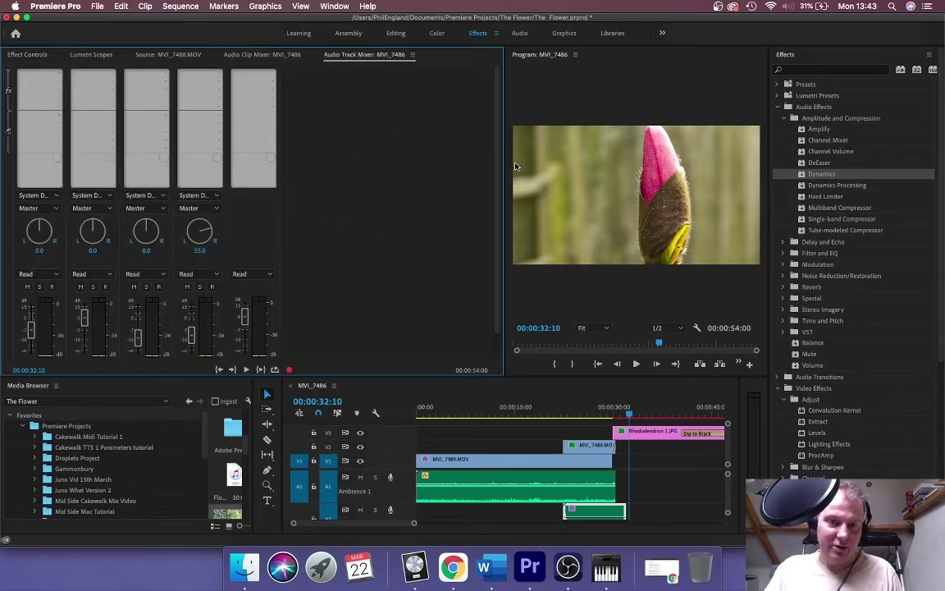
pyautogui.scroll(-2, 450, 146)
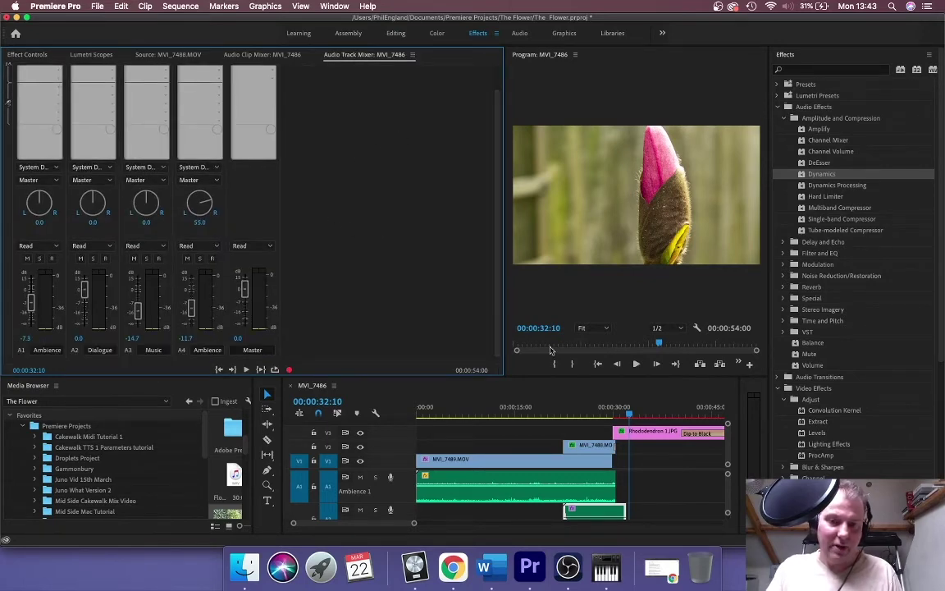
# - Play the sequence from the start and raise the Music track fader from -14.7 to -11.3 dB
pyautogui.click(635, 417)
pyautogui.press('Home')
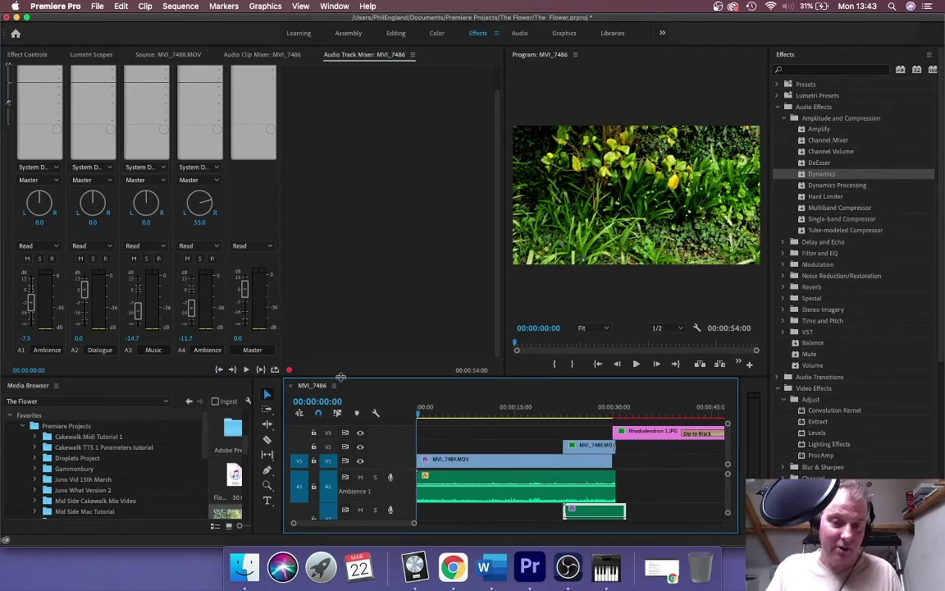
pyautogui.moveTo(506, 206); pyautogui.dragTo(639, 205)
pyautogui.press('space')
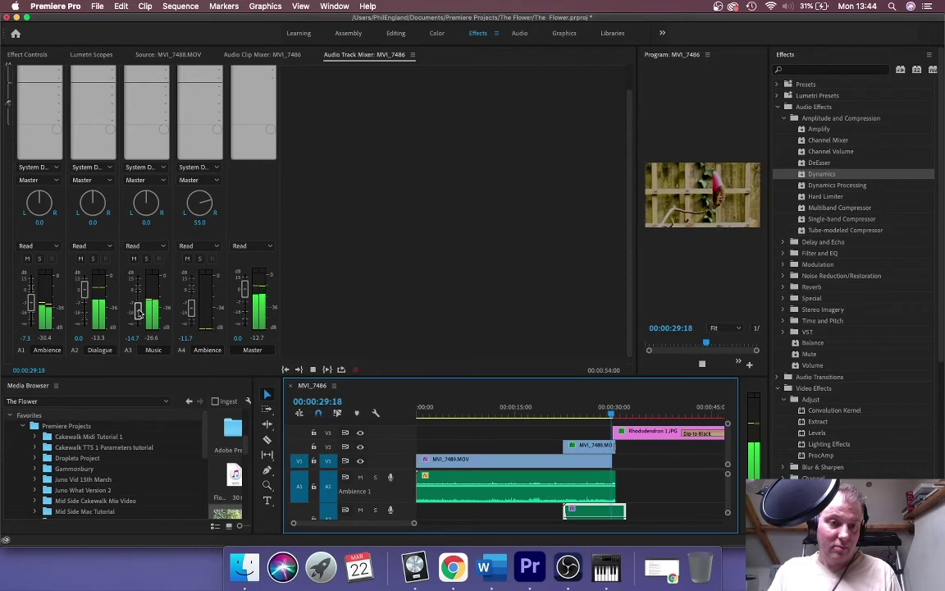
pyautogui.moveTo(137, 312)
pyautogui.mouseDown()
pyautogui.moveTo(138, 295)
pyautogui.moveTo(138, 314)
pyautogui.mouseUp()
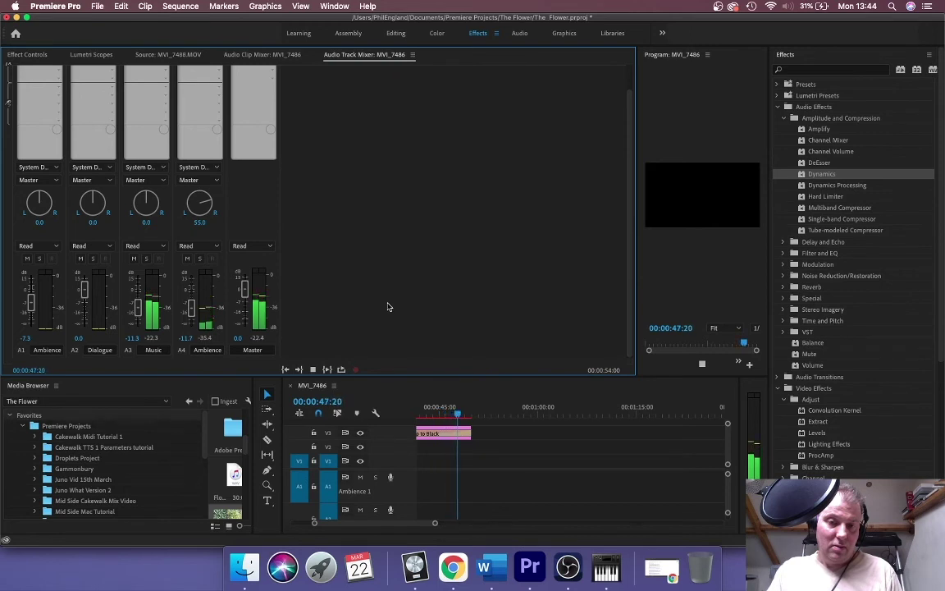
# - Stop playback at the end of the sequence and save the project with Cmd+S
pyautogui.press('space')
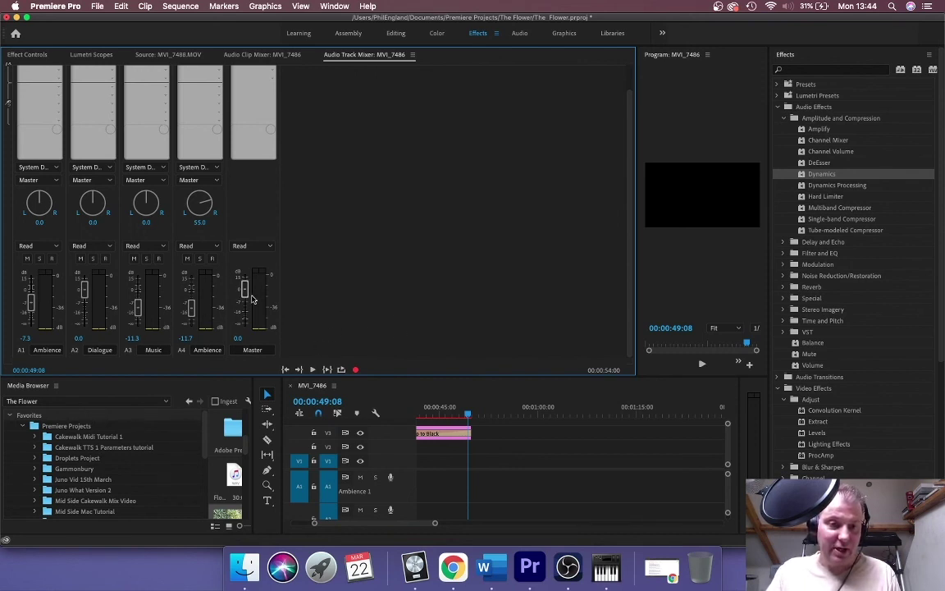
pyautogui.press('cmd+s')
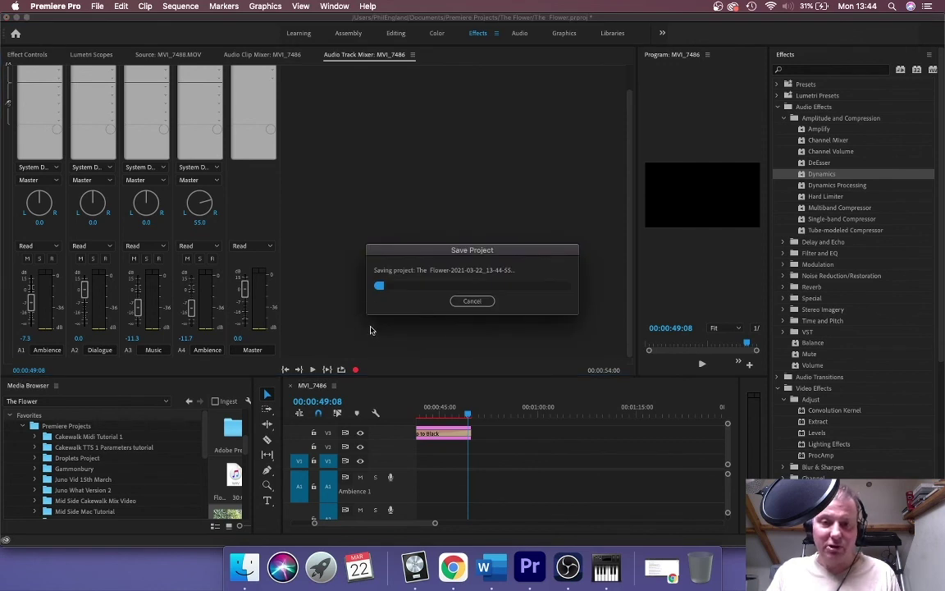